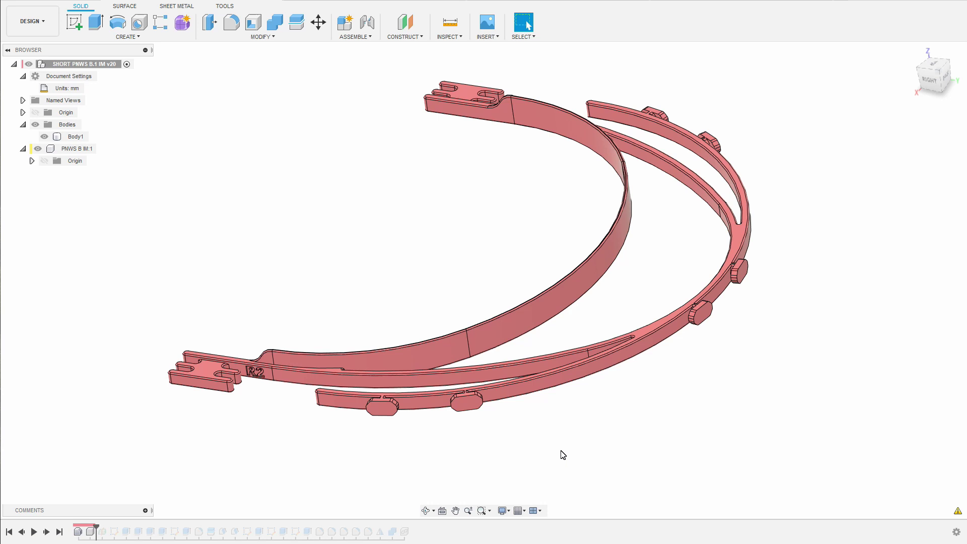
# - Select the inner band face to read its 89.355 mm radius
pyautogui.keyDown('shift'); pyautogui.moveTo(563, 455); pyautogui.dragTo(572, 460, button='middle'); pyautogui.keyUp('shift')
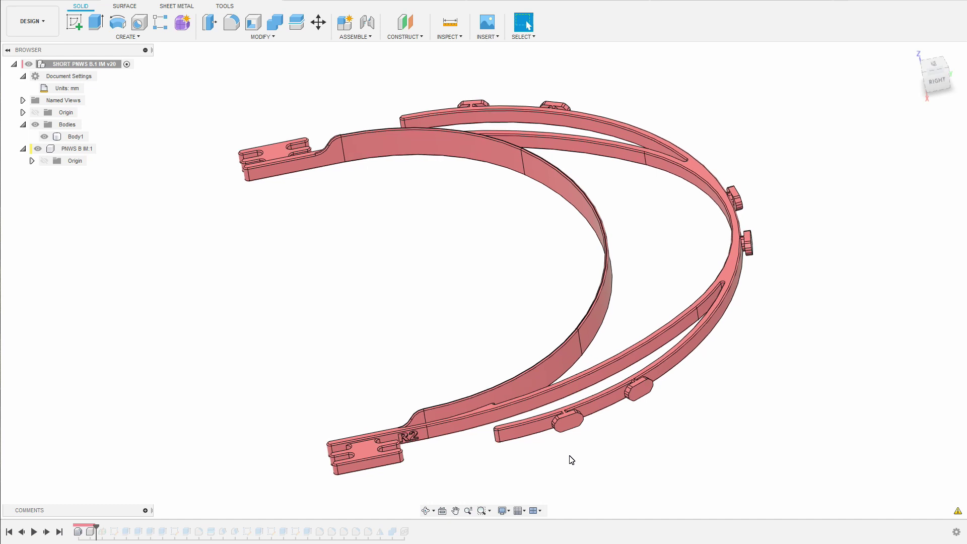
pyautogui.keyDown('shift'); pyautogui.moveTo(477, 285); pyautogui.dragTo(454, 432, button='middle'); pyautogui.keyUp('shift')
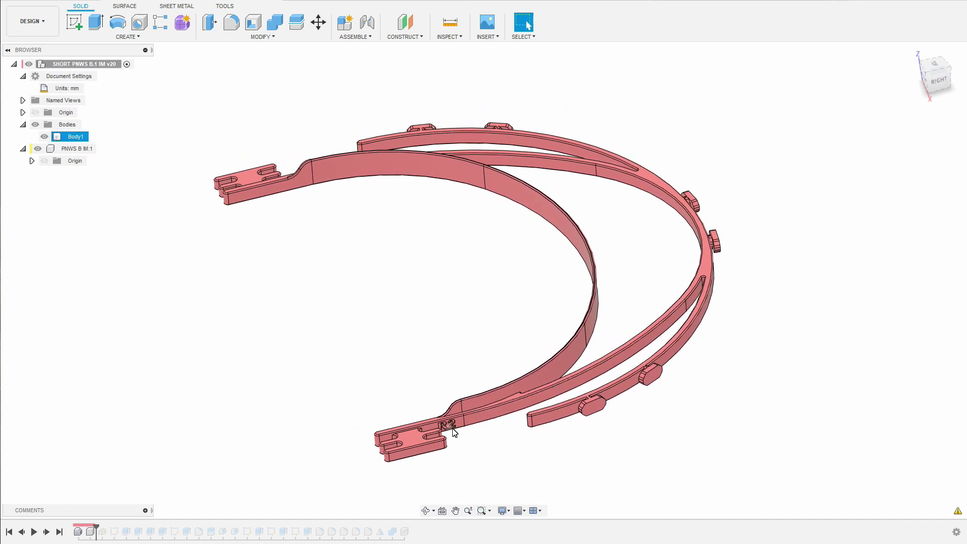
pyautogui.scroll(2, 503, 255)
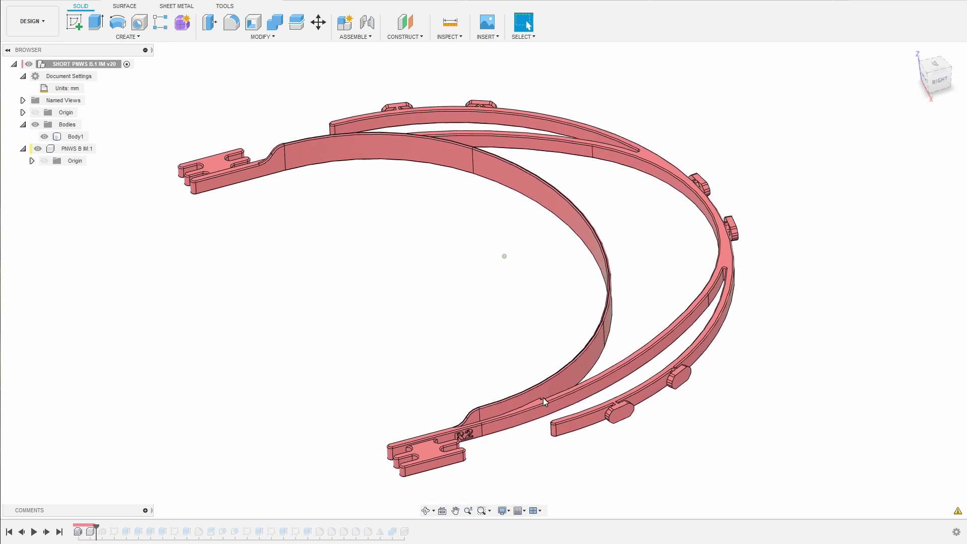
pyautogui.click(542, 199)
pyautogui.click(452, 310)
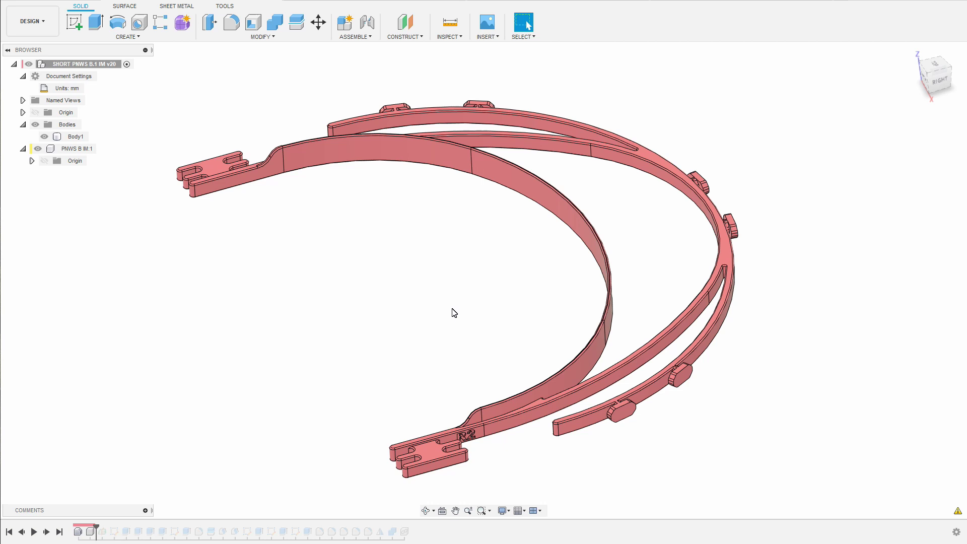
pyautogui.scroll(8, 551, 357)
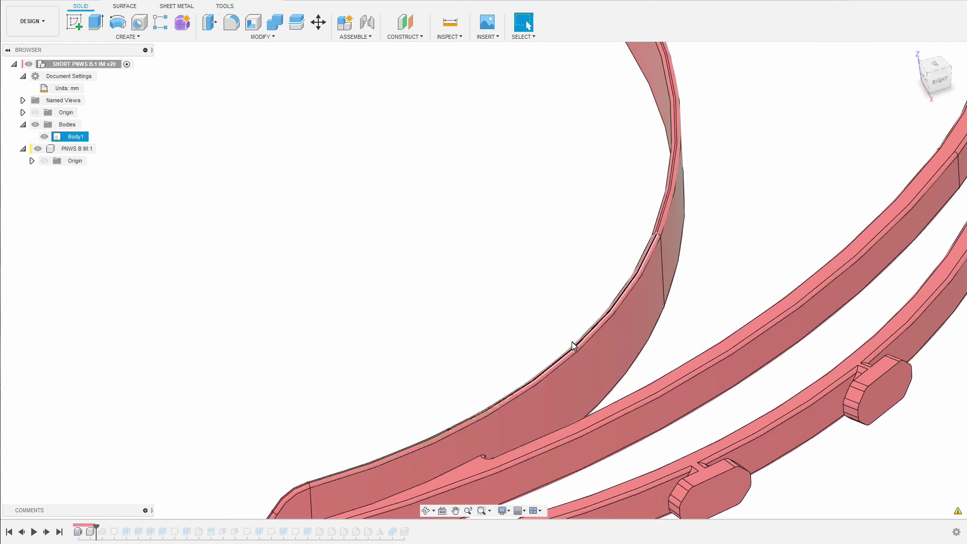
pyautogui.scroll(-3, 605, 327)
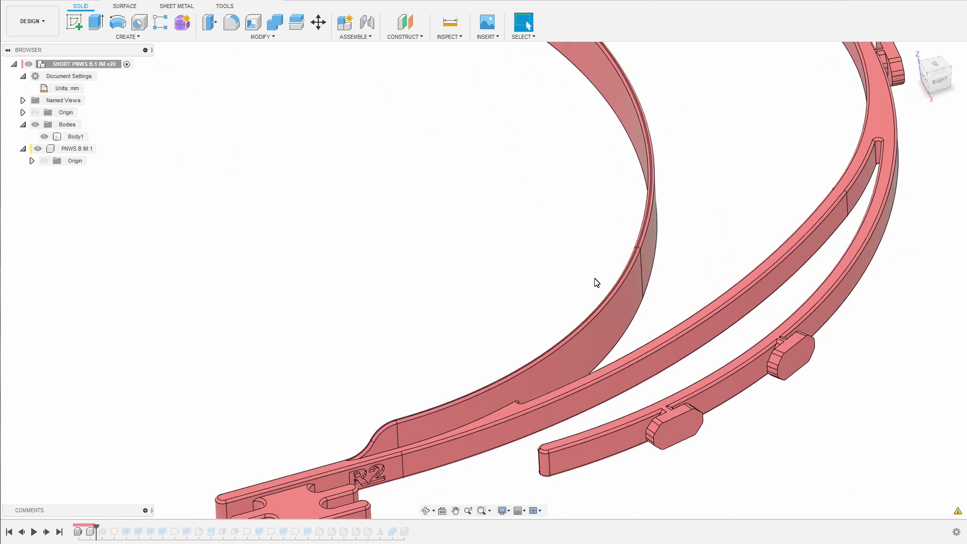
pyautogui.scroll(-2, 595, 287)
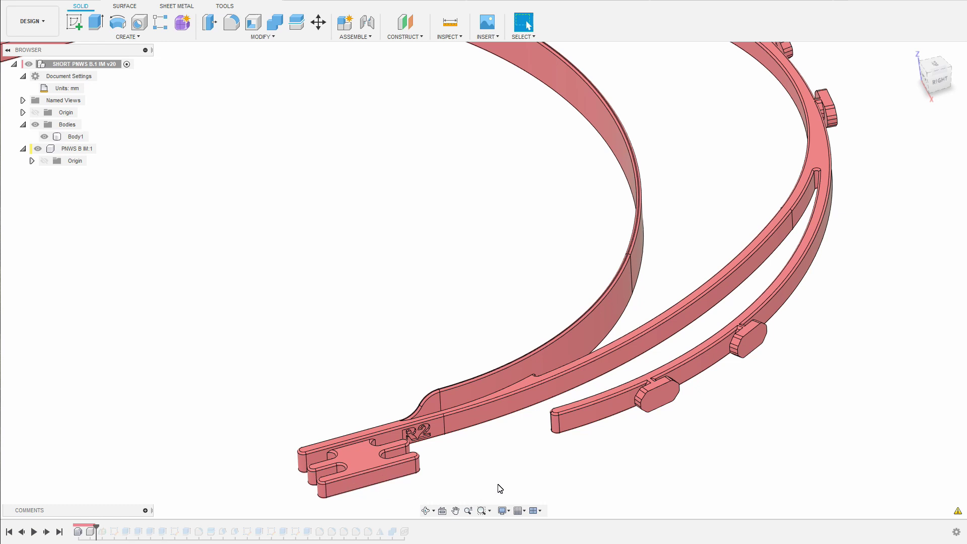
pyautogui.scroll(-4, 550, 501)
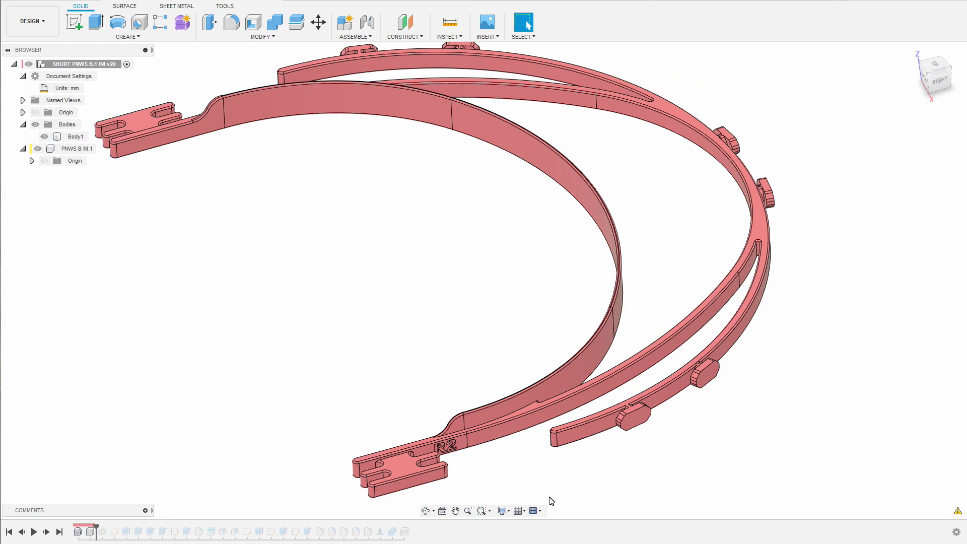
pyautogui.scroll(3, 589, 314)
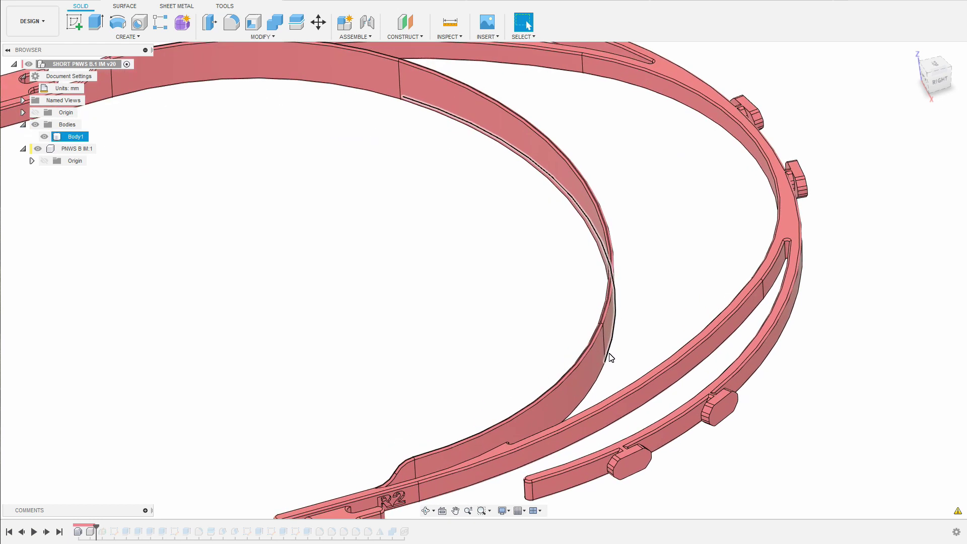
pyautogui.click(581, 385)
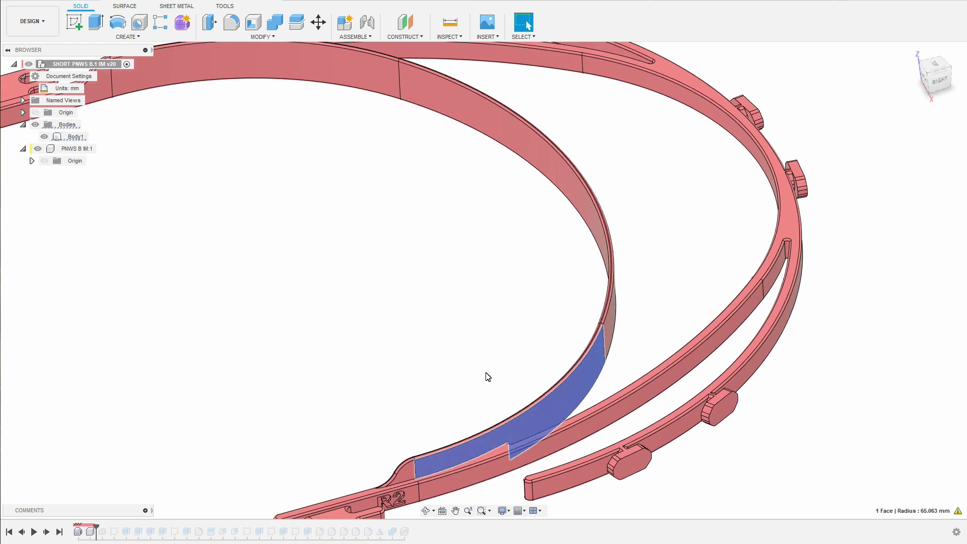
pyautogui.click(489, 343)
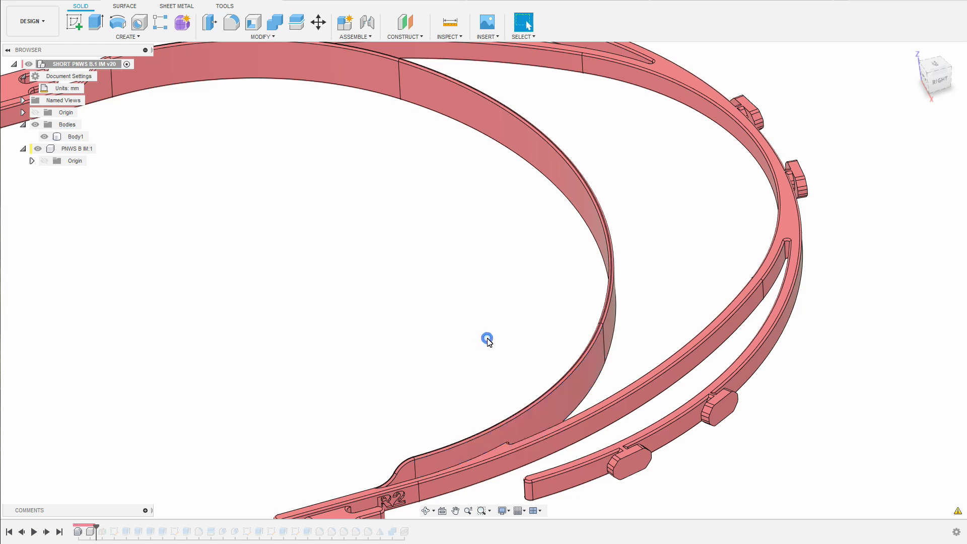
# - Measure the 1.00 mm gap between two corner vertices on the band's edge
pyautogui.scroll(-3, 494, 337)
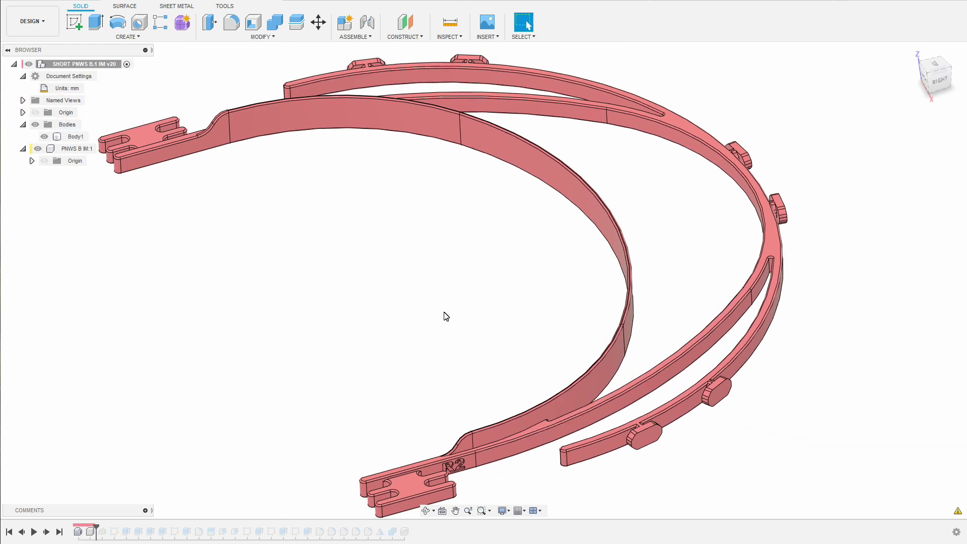
pyautogui.scroll(5, 598, 310)
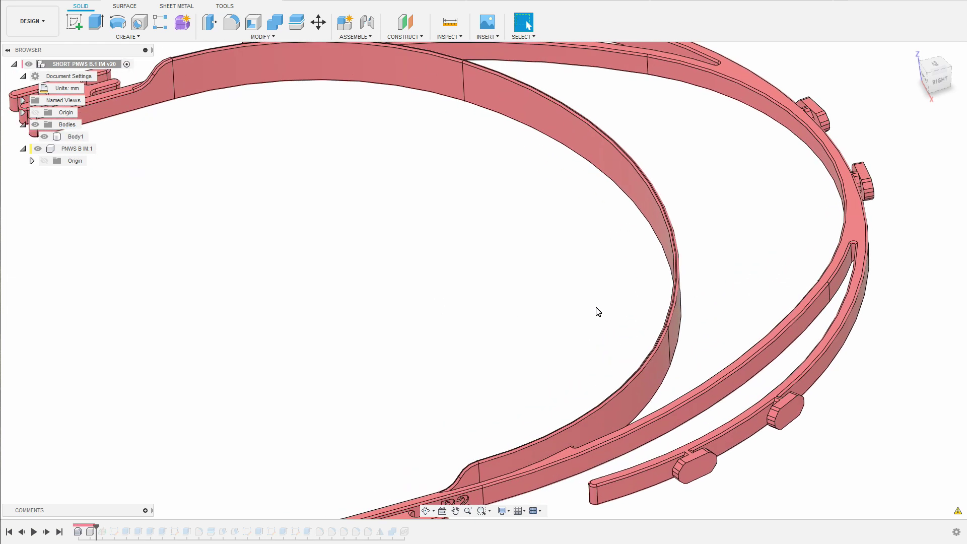
pyautogui.keyDown('shift'); pyautogui.moveTo(691, 370); pyautogui.dragTo(550, 331, button='middle'); pyautogui.keyUp('shift')
pyautogui.click(487, 345)
pyautogui.scroll(5, 517, 358)
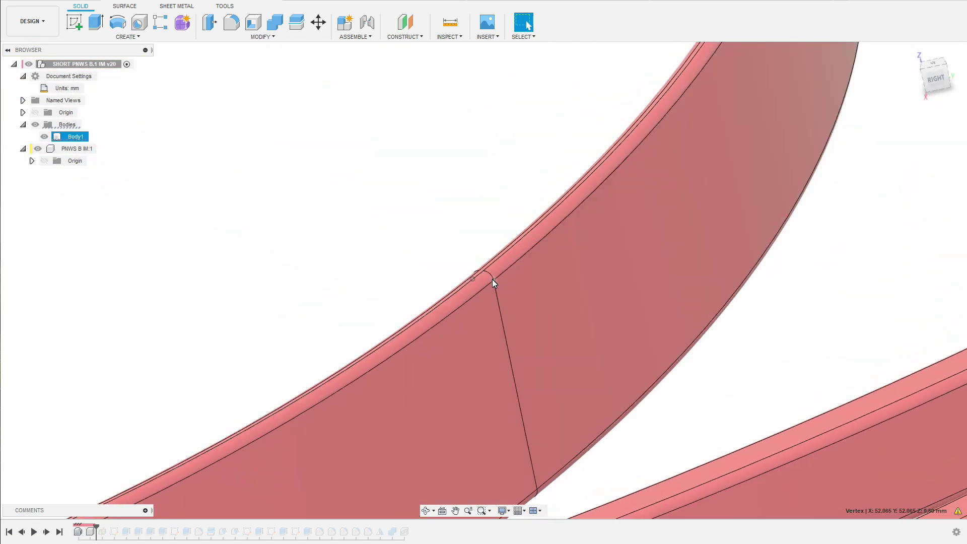
pyautogui.click(493, 279)
pyautogui.scroll(-4, 812, 330)
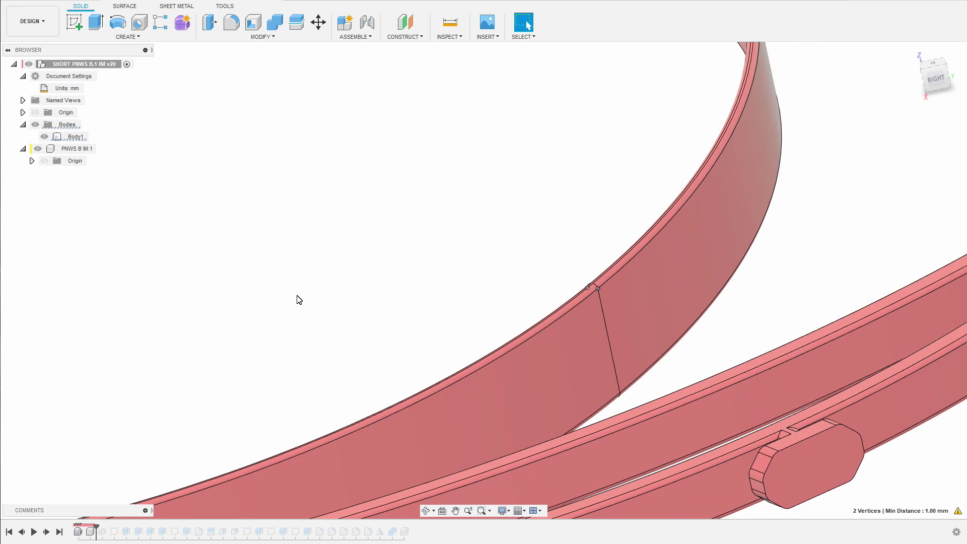
pyautogui.scroll(-5, 503, 261)
pyautogui.keyDown('shift'); pyautogui.moveTo(503, 261); pyautogui.dragTo(458, 240, button='middle'); pyautogui.keyUp('shift')
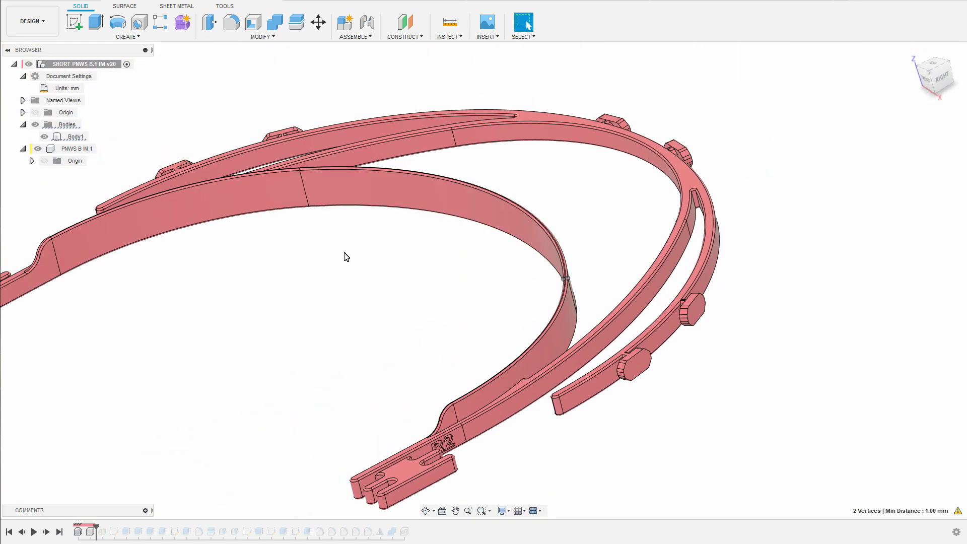
pyautogui.keyDown('shift'); pyautogui.moveTo(346, 257); pyautogui.dragTo(438, 328, button='middle'); pyautogui.keyUp('shift')
pyautogui.click(439, 328)
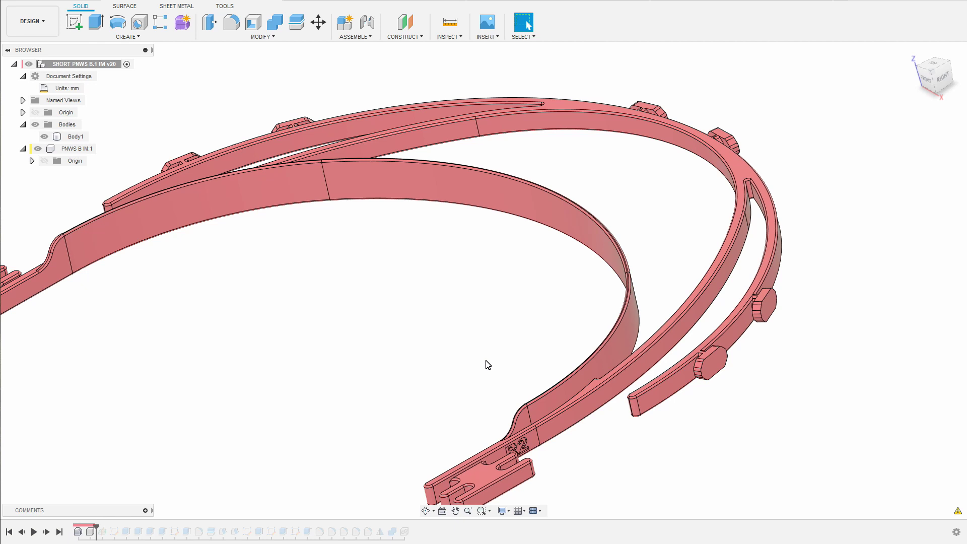
# - Recheck the inner band face radius, then roll the timeline forward to reveal Plane1
pyautogui.scroll(-3, 535, 297)
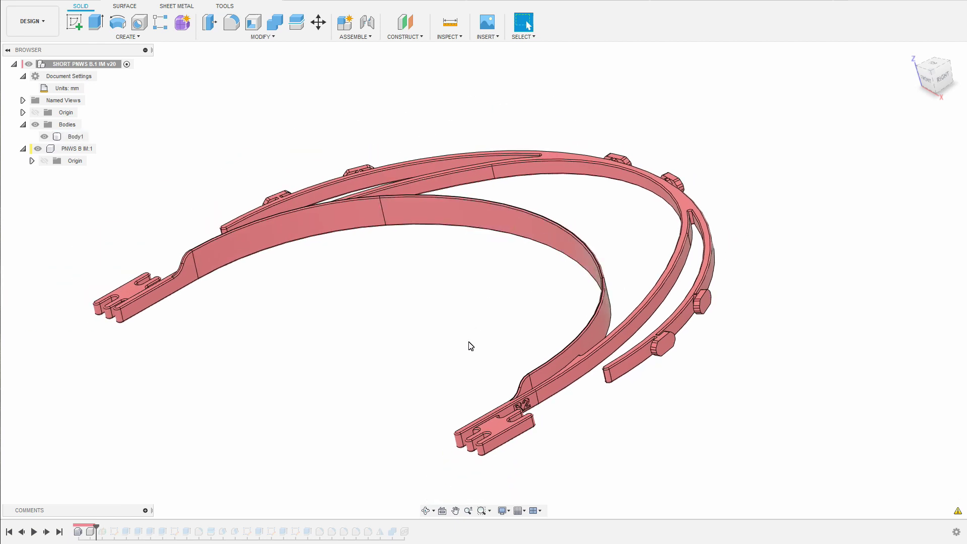
pyautogui.scroll(2, 470, 345)
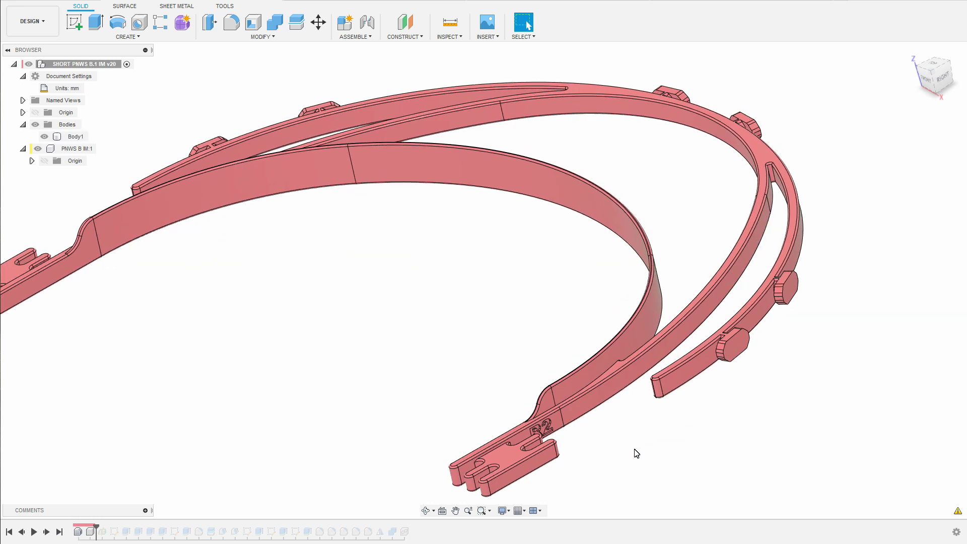
pyautogui.keyDown('shift'); pyautogui.moveTo(636, 453); pyautogui.dragTo(475, 361, button='middle'); pyautogui.keyUp('shift')
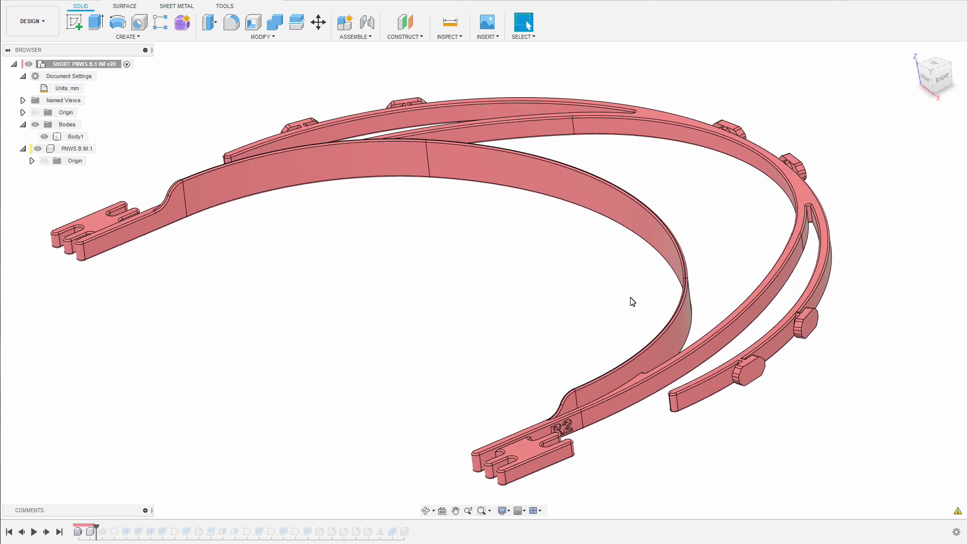
pyautogui.click(631, 210)
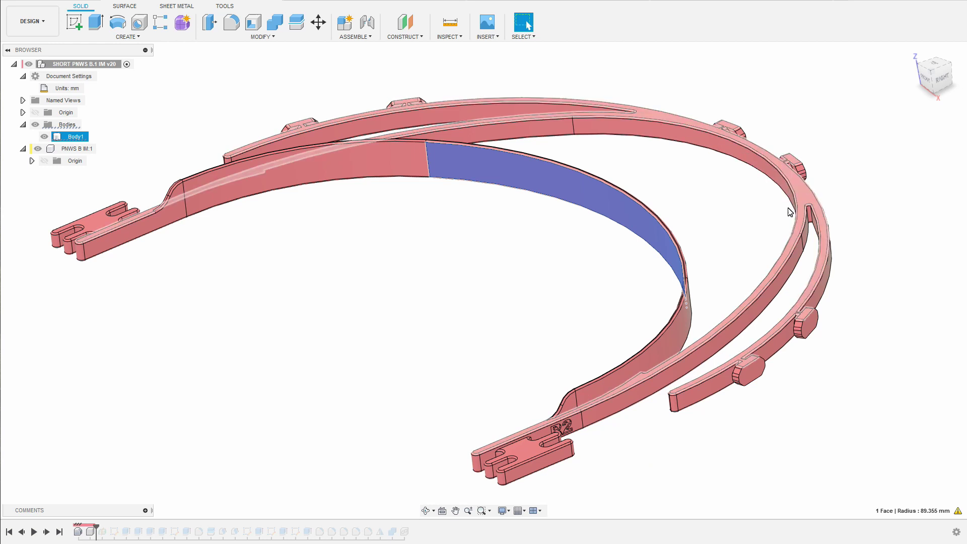
pyautogui.click(284, 409)
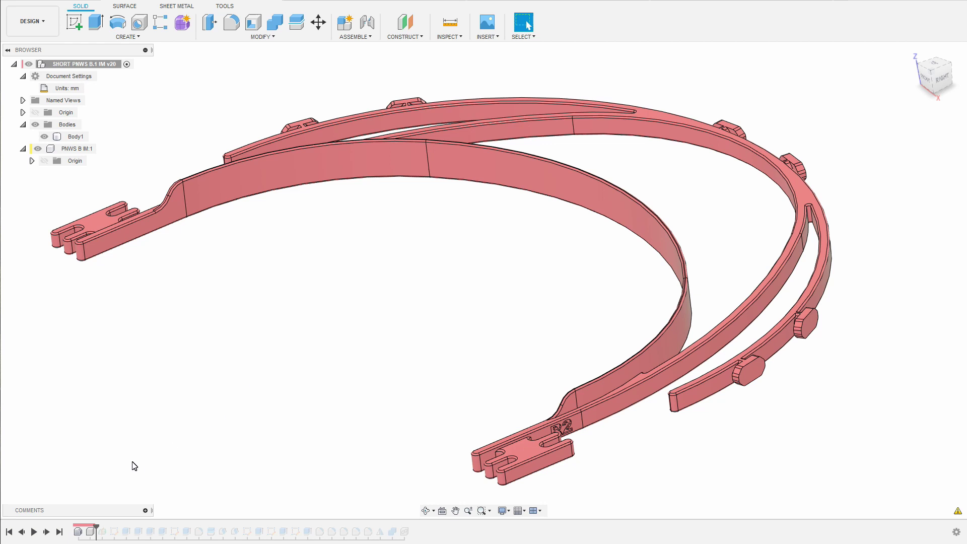
pyautogui.moveTo(96, 527); pyautogui.dragTo(107, 528)
pyautogui.click(103, 532)
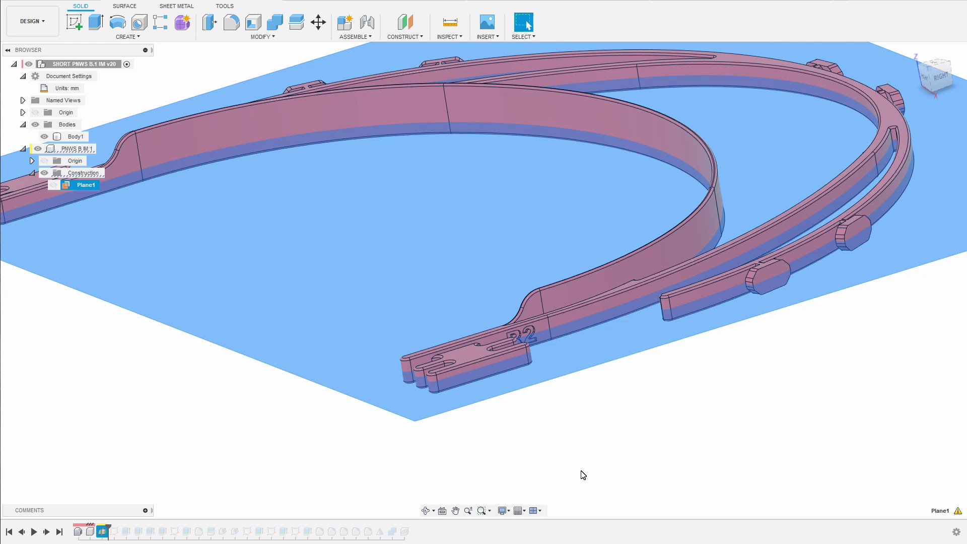
# - Open Sketch1 for editing from the timeline
pyautogui.scroll(-5, 583, 475)
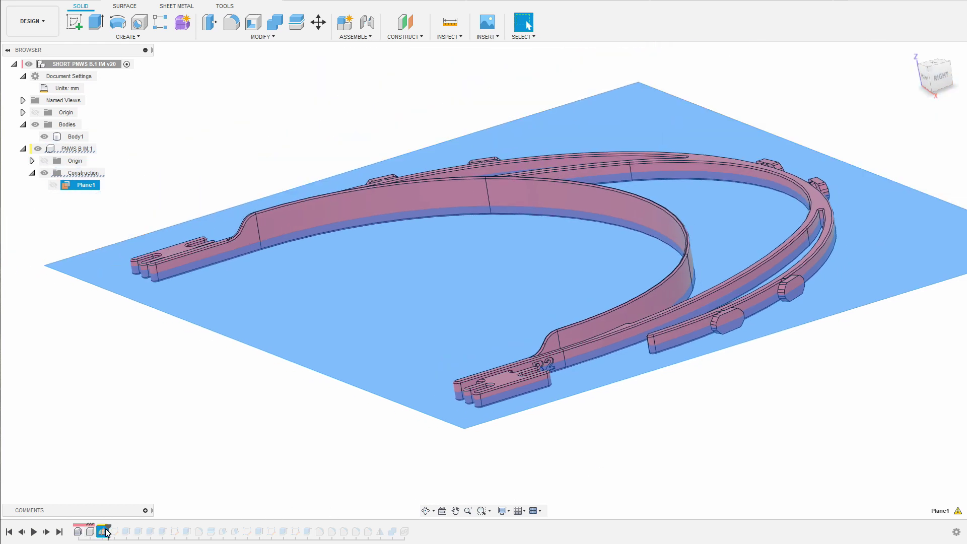
pyautogui.click(111, 530)
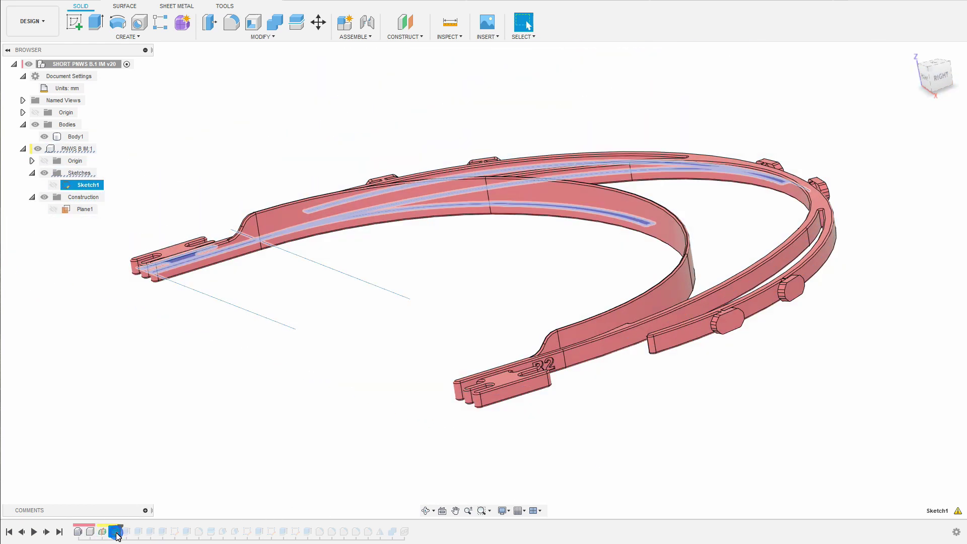
pyautogui.rightClick(114, 531)
pyautogui.click(143, 430)
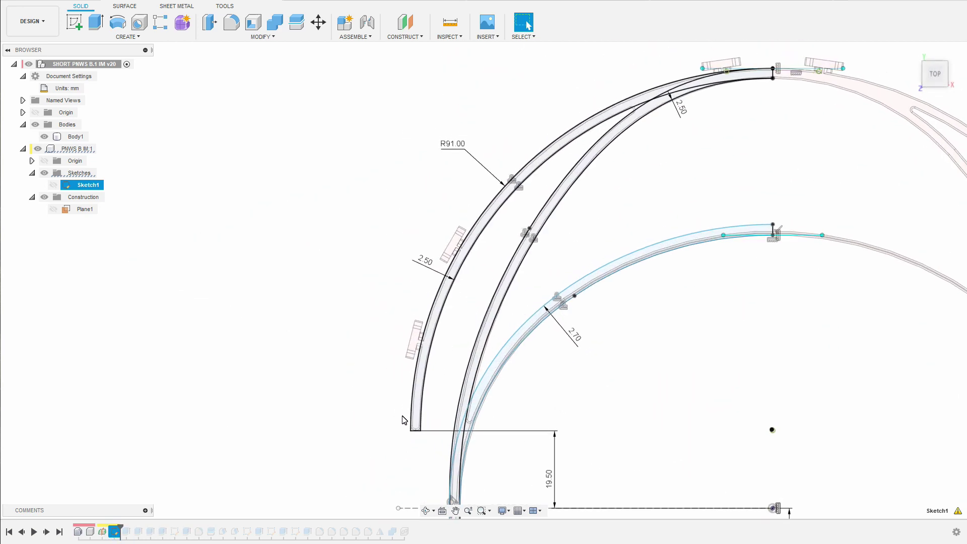
# - Zoom around Sketch1 to review the R91.00, 2.50, 2.70, 19.50 and 31.20 dimensions
pyautogui.scroll(-1, 276, 205)
pyautogui.scroll(3, 383, 282)
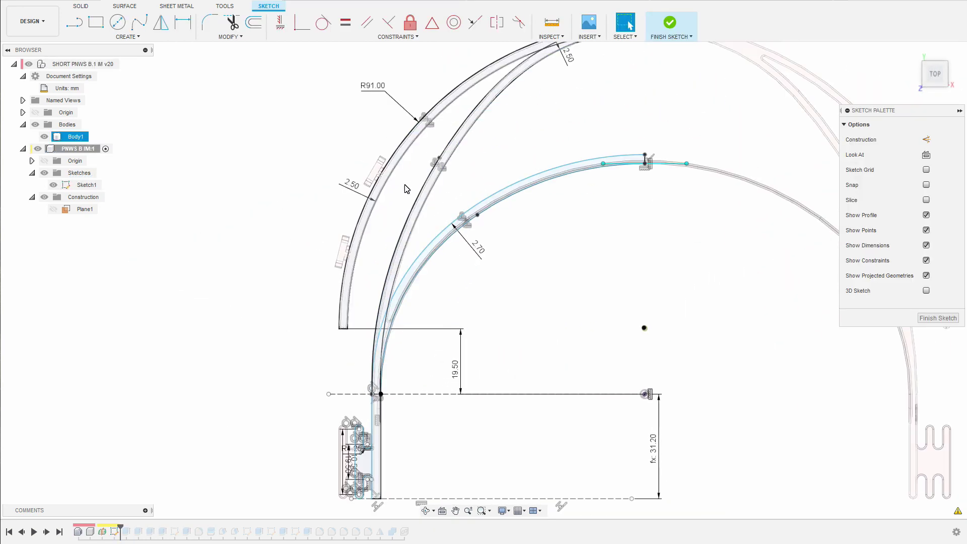
pyautogui.scroll(3, 388, 175)
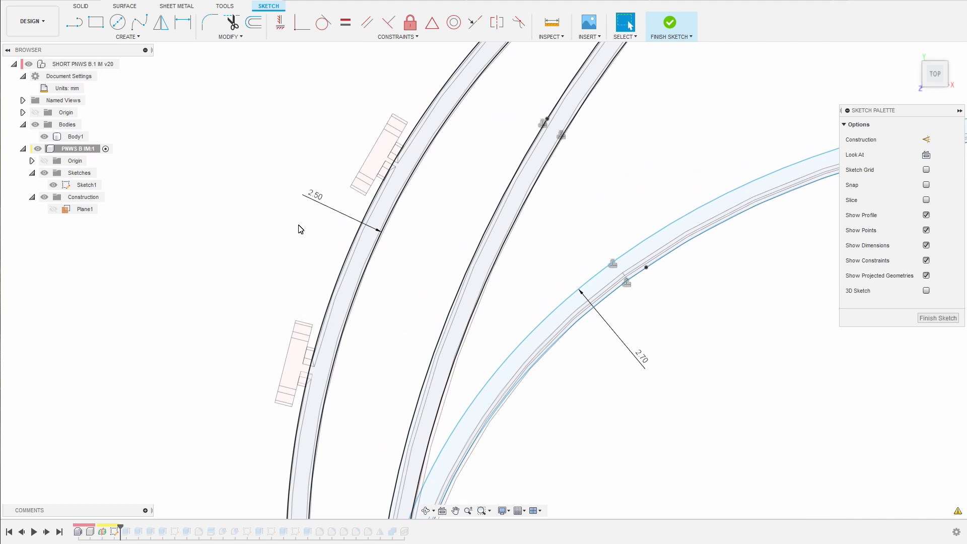
pyautogui.scroll(1, 309, 211)
pyautogui.scroll(-5, 303, 247)
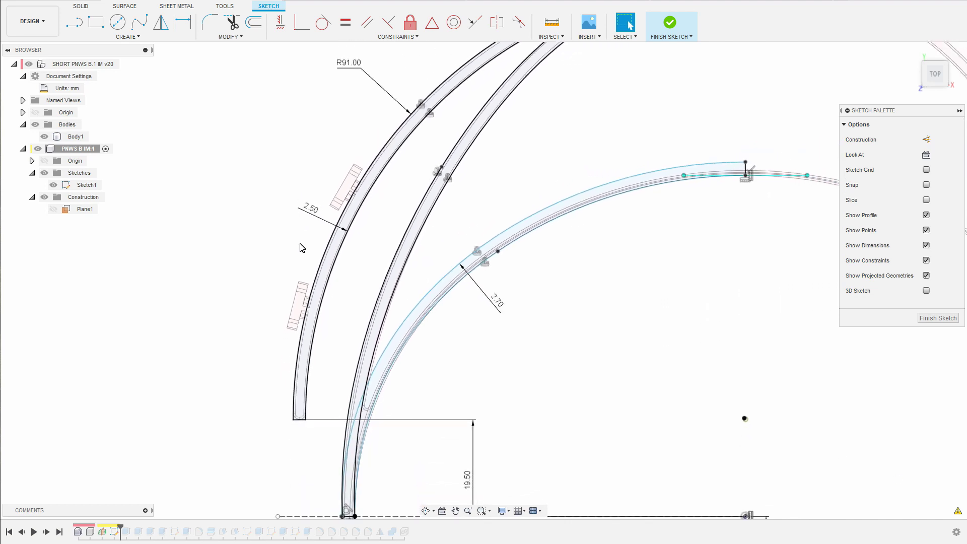
pyautogui.scroll(-1, 438, 210)
pyautogui.scroll(5, 584, 158)
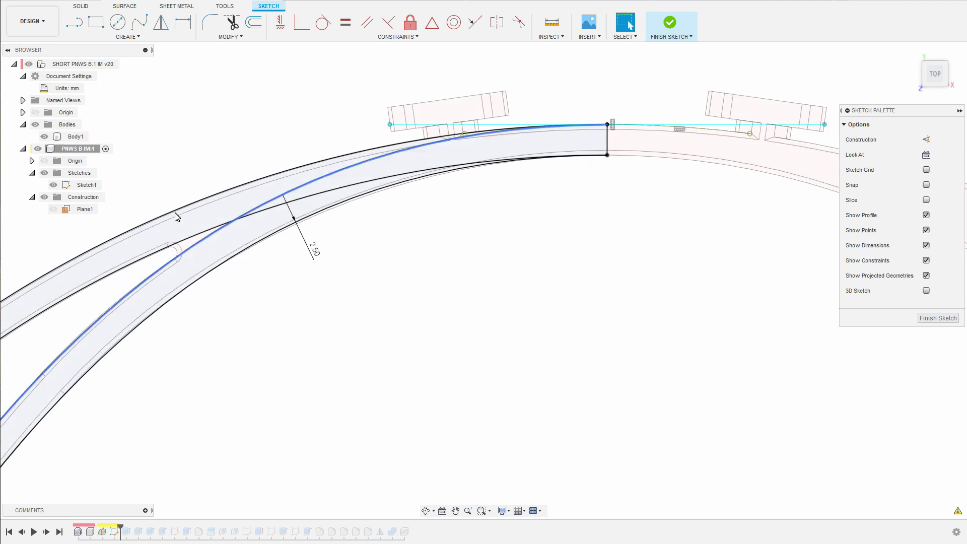
pyautogui.scroll(-2, 533, 209)
pyautogui.scroll(-2, 397, 160)
pyautogui.scroll(-1, 312, 262)
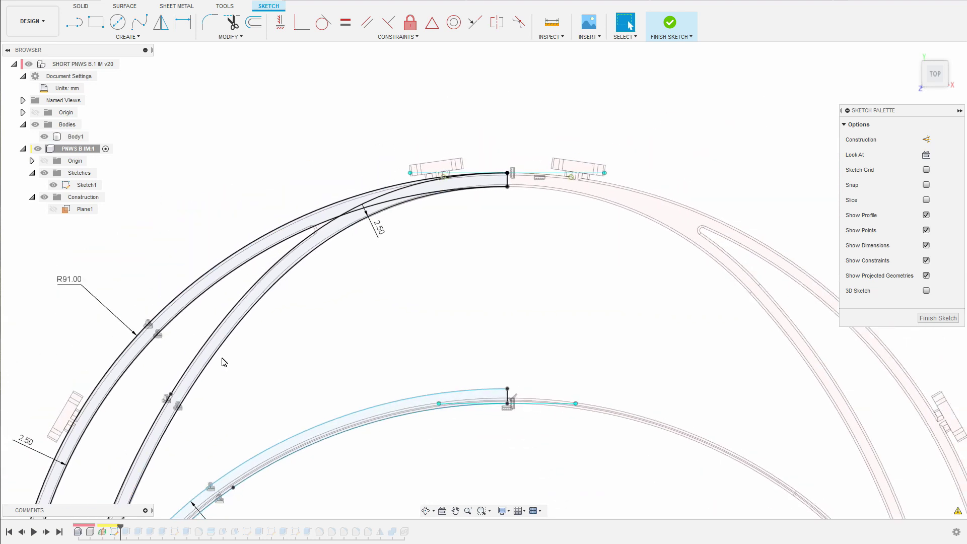
pyautogui.scroll(3, 445, 470)
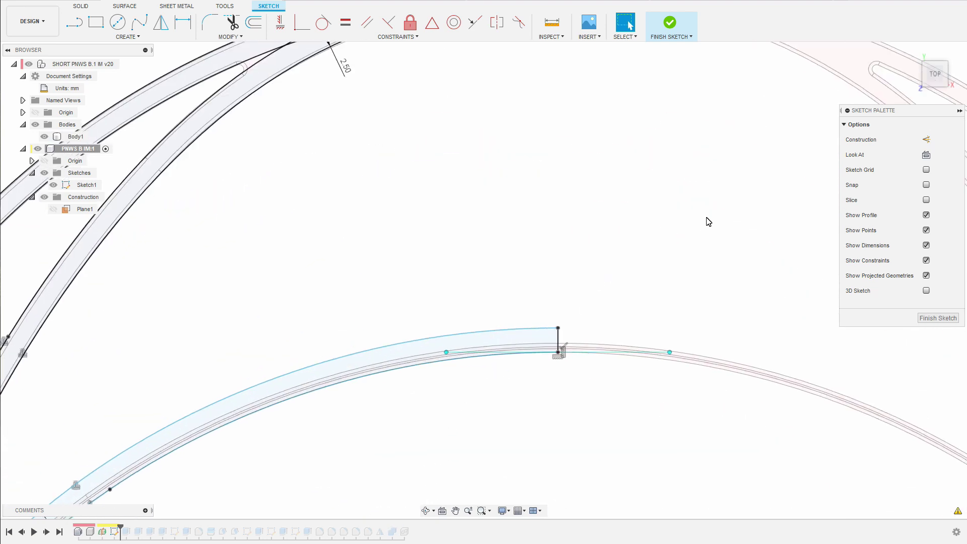
pyautogui.scroll(-2, 705, 221)
pyautogui.scroll(-1, 255, 456)
pyautogui.scroll(5, 255, 455)
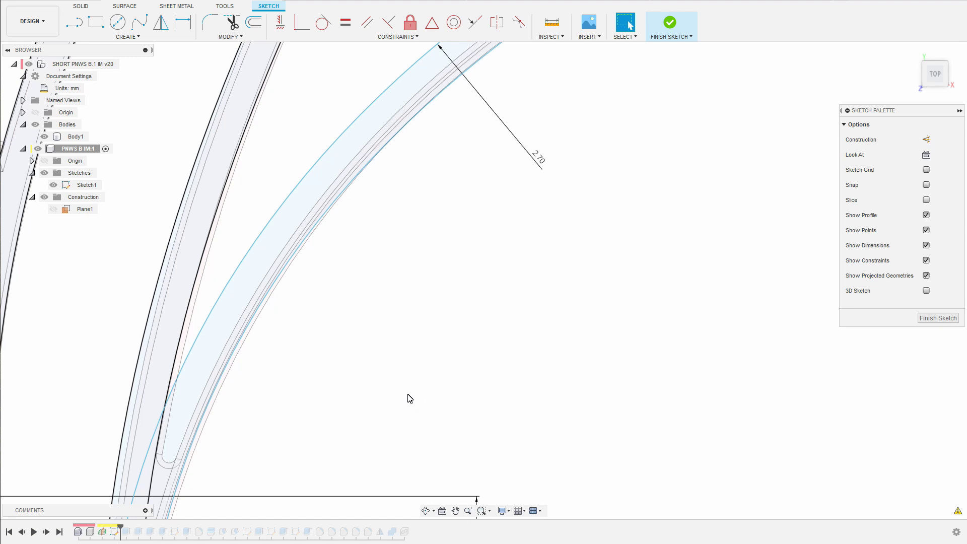
pyautogui.scroll(-5, 409, 398)
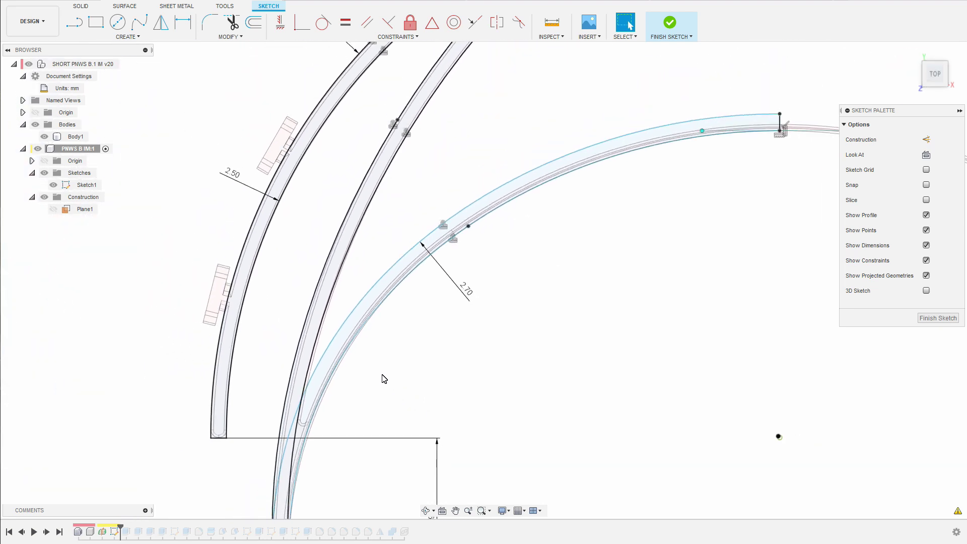
pyautogui.scroll(-5, 398, 383)
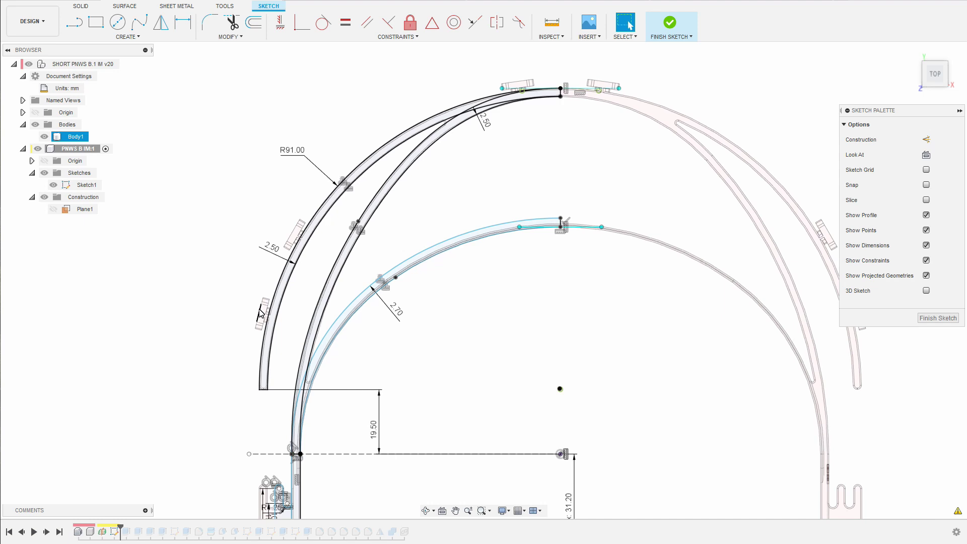
pyautogui.scroll(-2, 239, 216)
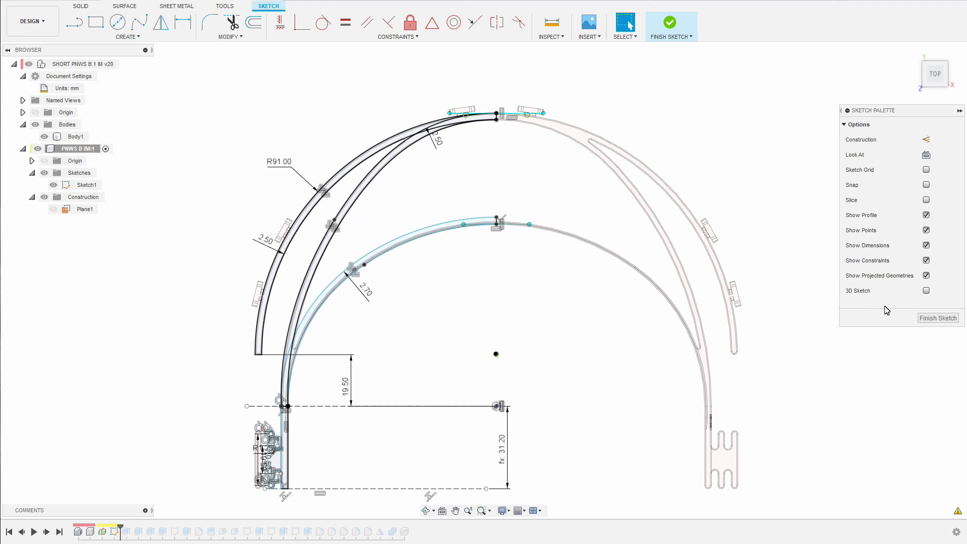
# - Finish Sketch1, select Body1, and roll the history forward past Extrude2 and Extrude3
pyautogui.click(938, 318)
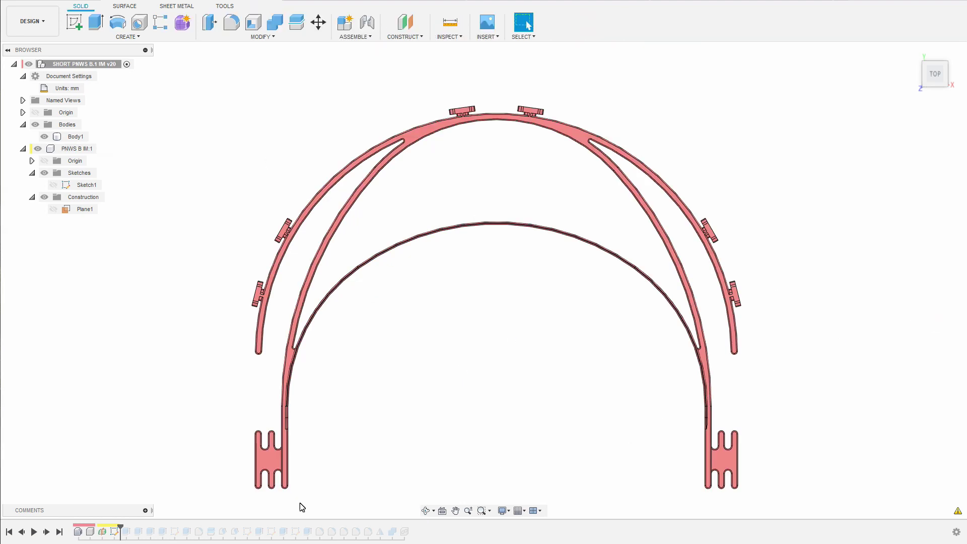
pyautogui.moveTo(121, 528); pyautogui.dragTo(132, 528)
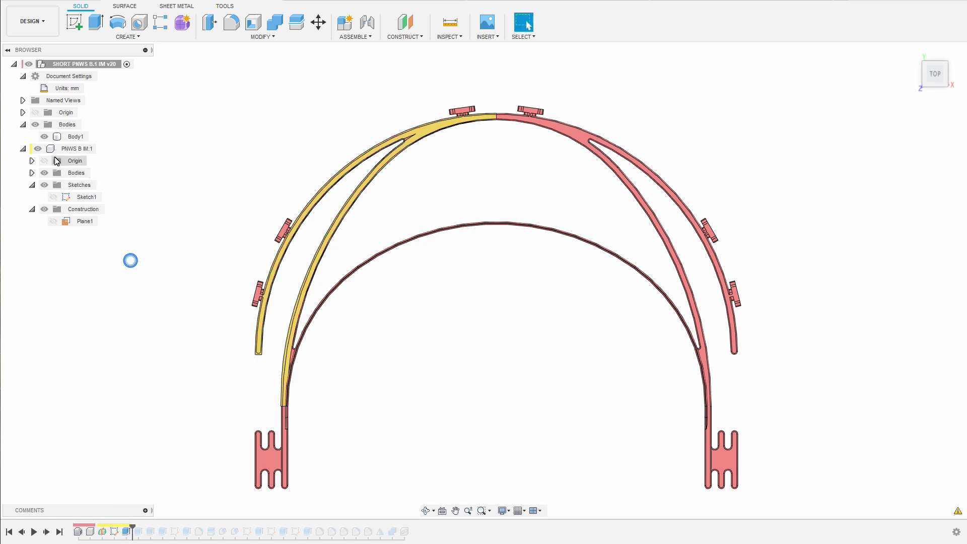
pyautogui.click(45, 139)
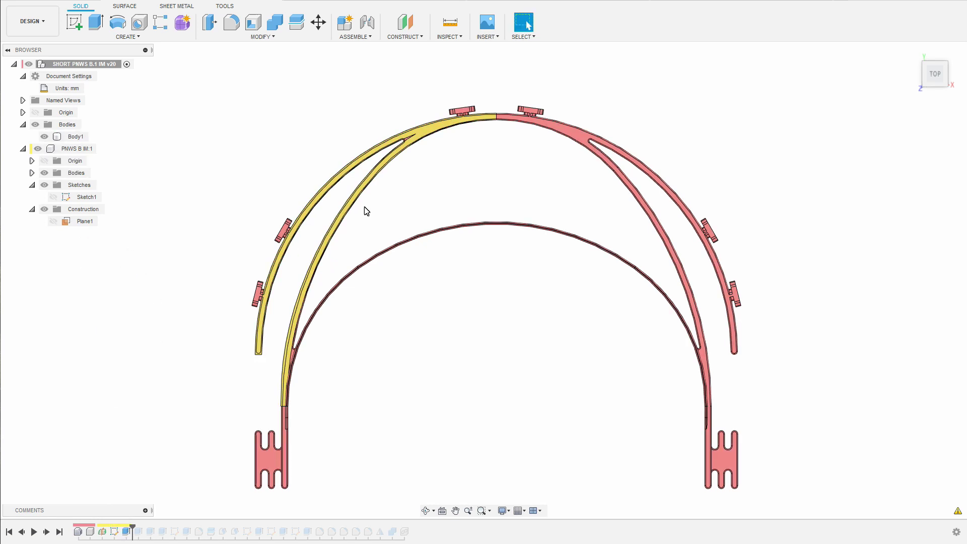
pyautogui.click(476, 111)
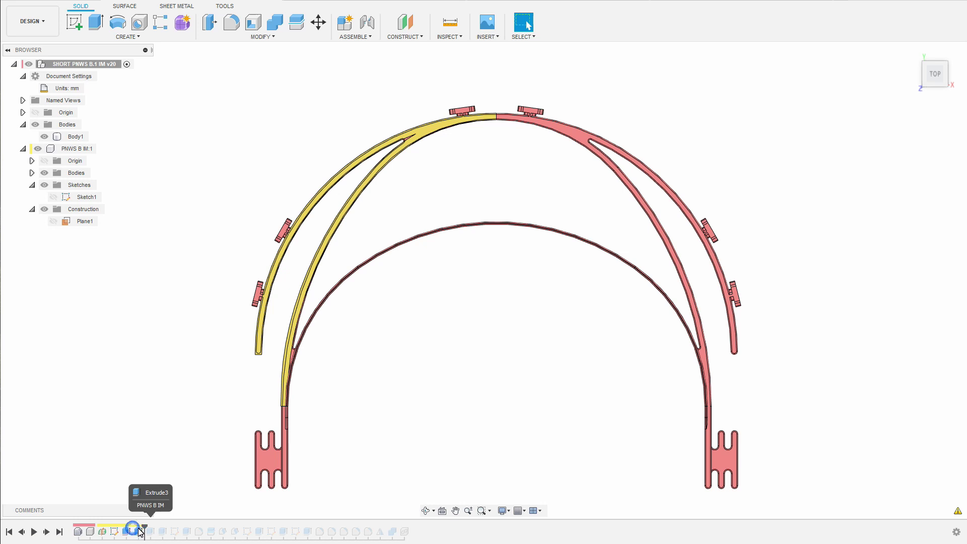
pyautogui.moveTo(133, 529); pyautogui.dragTo(145, 529)
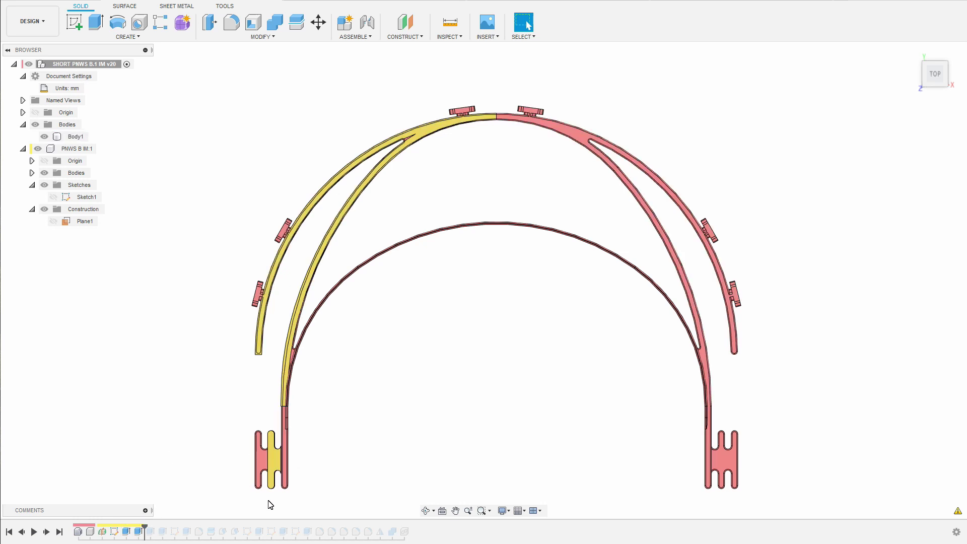
# - Zoom in on the yellow left comb, then advance history to extend it to the arch crown
pyautogui.scroll(3, 270, 503)
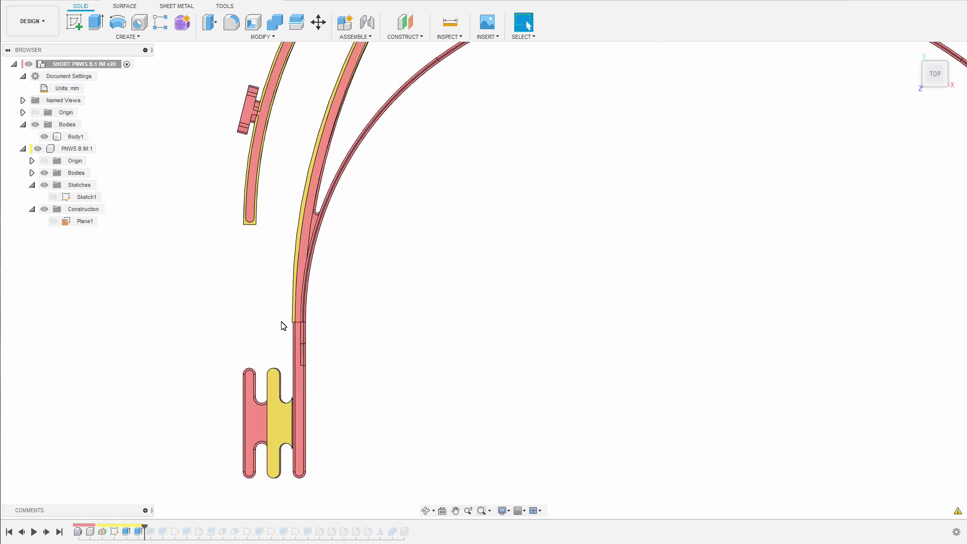
pyautogui.scroll(-2, 282, 325)
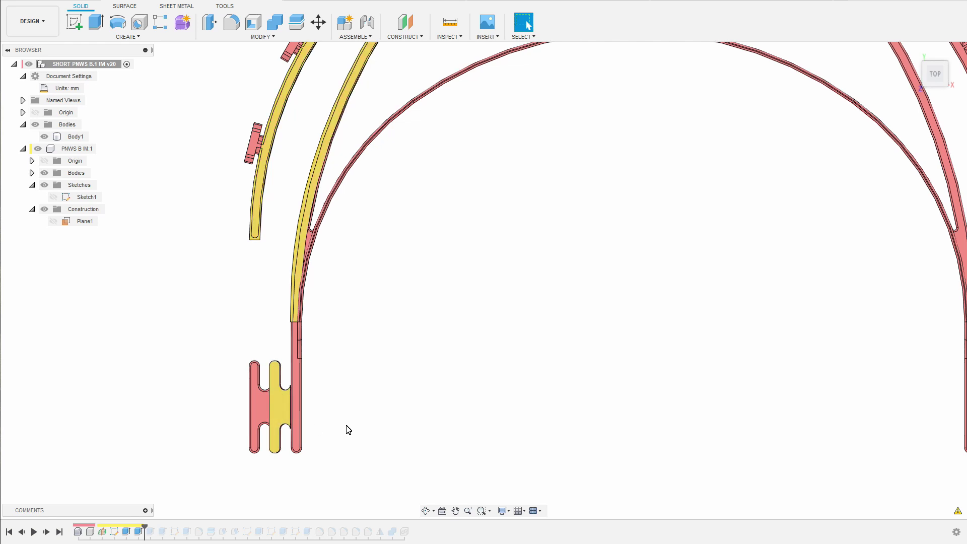
pyautogui.scroll(-2, 343, 427)
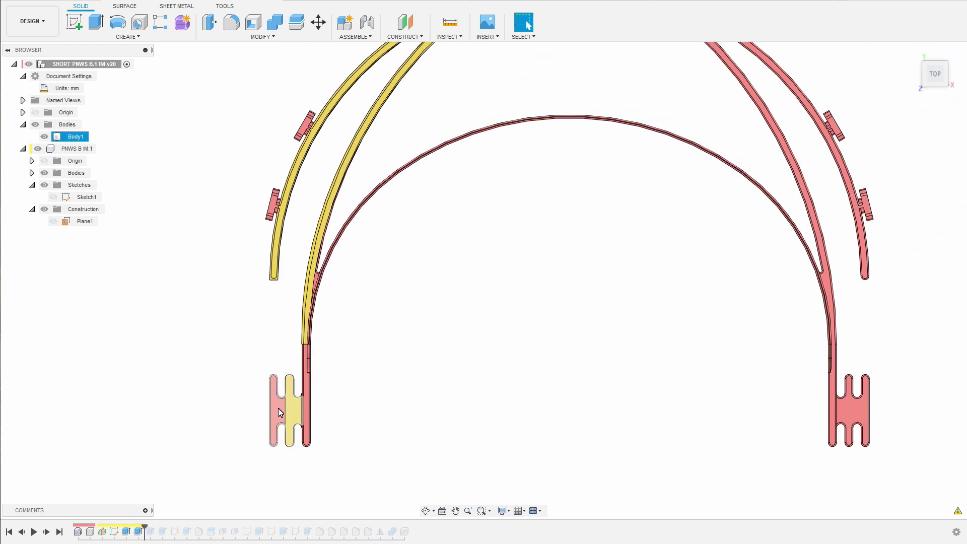
pyautogui.scroll(2, 303, 473)
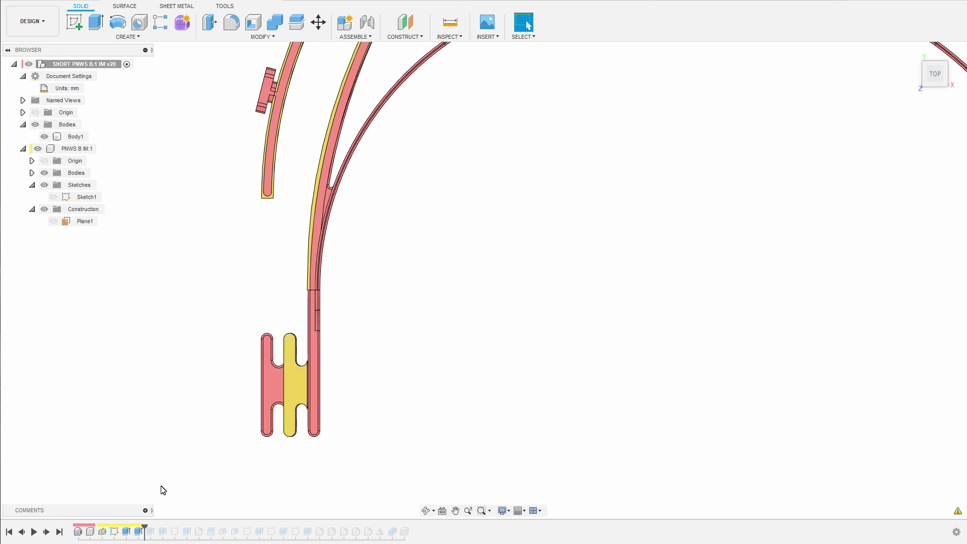
pyautogui.moveTo(146, 528); pyautogui.dragTo(157, 529)
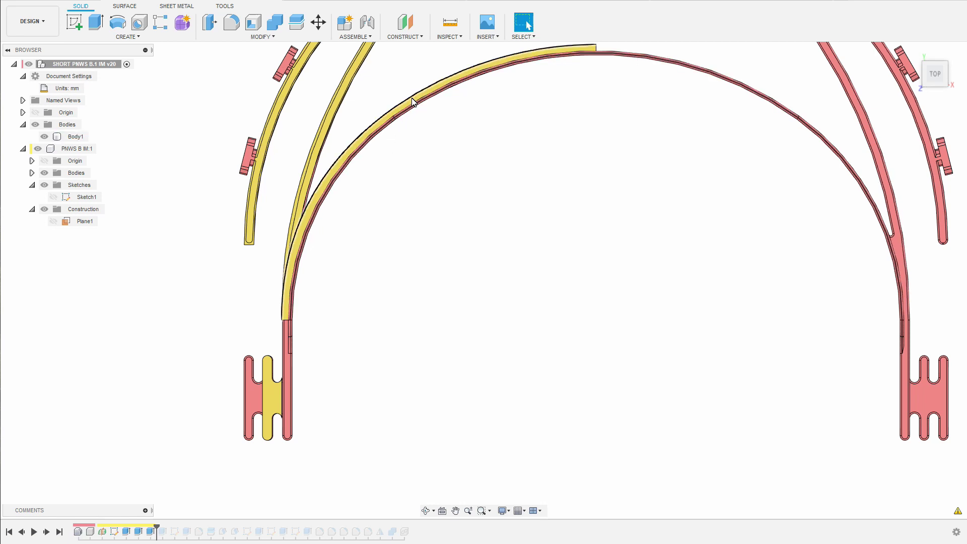
# - Check the inner arch's top edge and top face, then select the yellow arc's end edge
pyautogui.click(412, 101)
pyautogui.scroll(5, 522, 226)
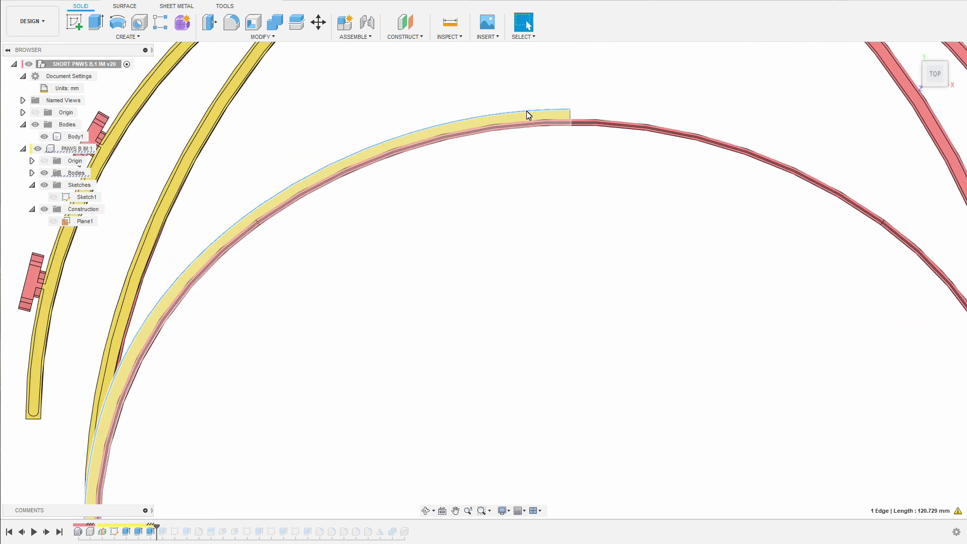
pyautogui.click(527, 116)
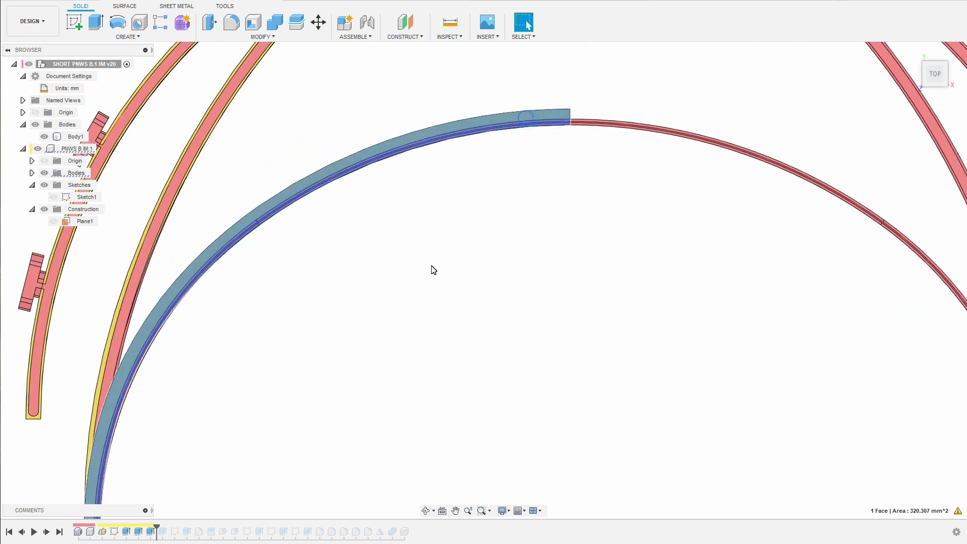
pyautogui.click(537, 267)
pyautogui.scroll(5, 534, 262)
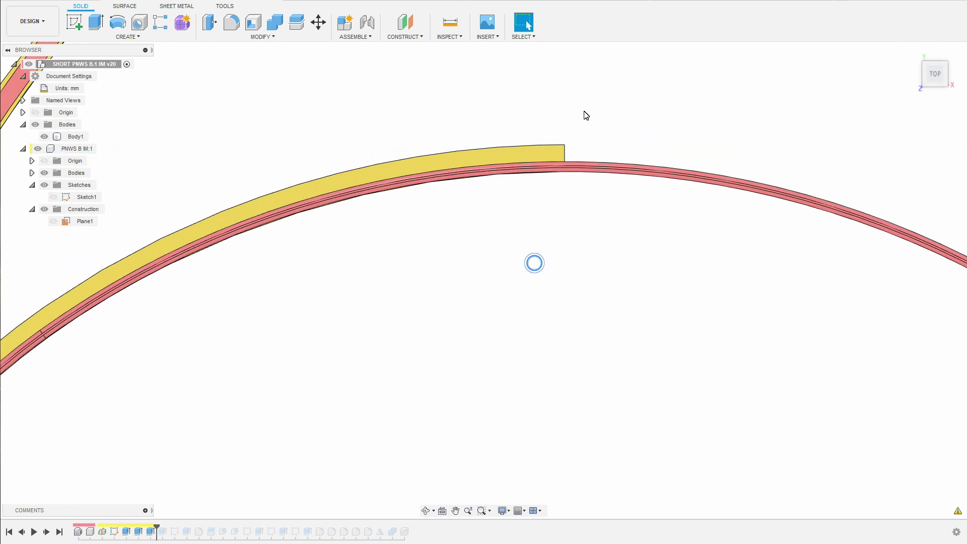
pyautogui.click(556, 168)
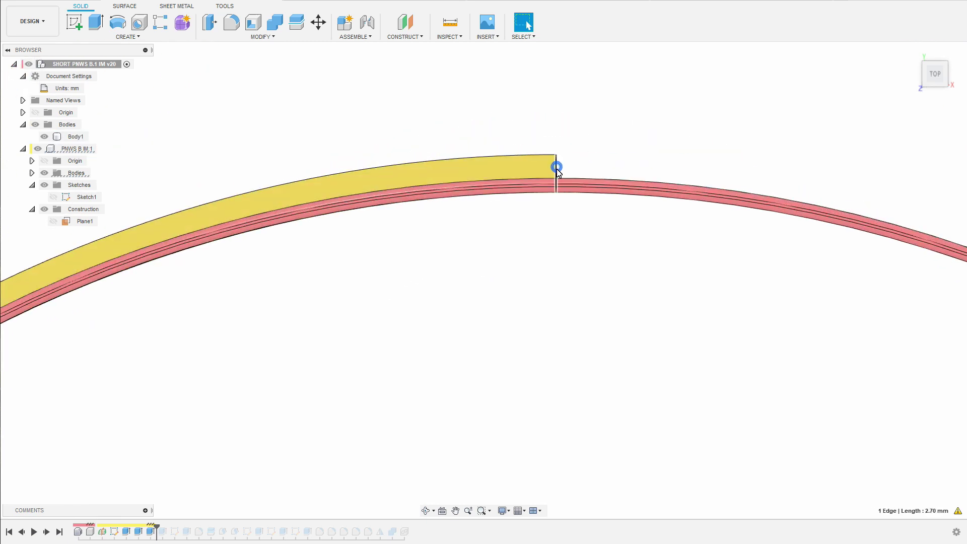
# - Zoom out over the whole arch and return to the Home isometric view
pyautogui.scroll(-4, 576, 145)
pyautogui.scroll(-2, 544, 144)
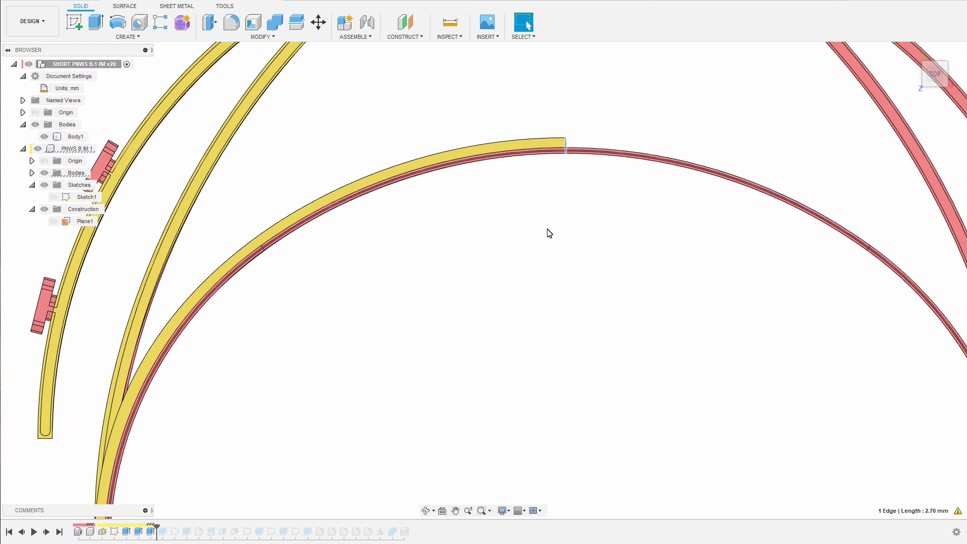
pyautogui.scroll(-3, 539, 151)
pyautogui.scroll(-3, 537, 136)
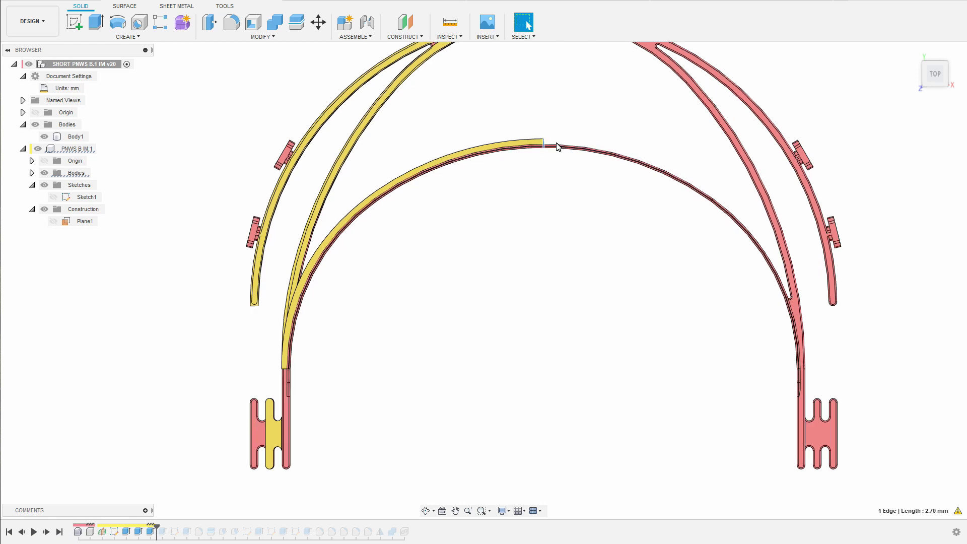
pyautogui.scroll(4, 520, 149)
pyautogui.scroll(-2, 542, 175)
pyautogui.scroll(-1, 420, 235)
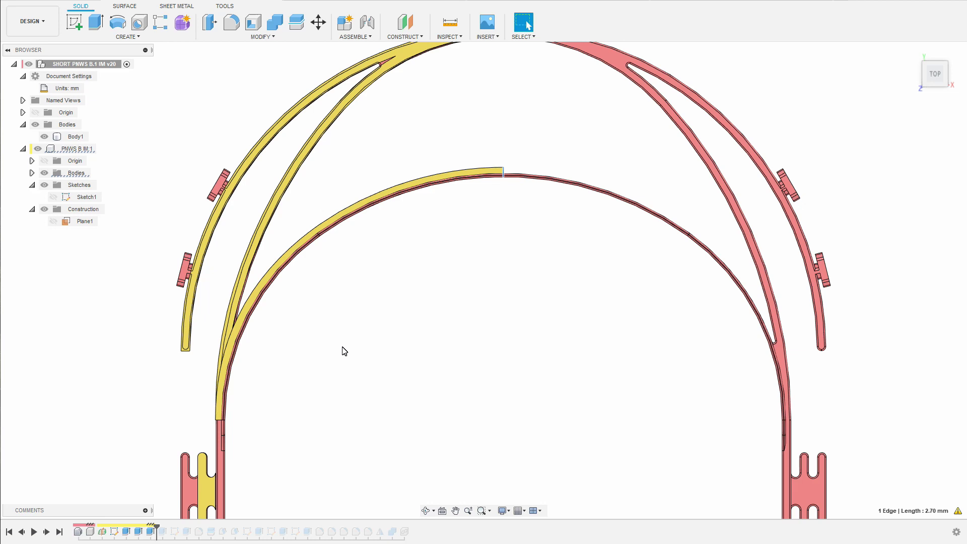
pyautogui.hotkey('shift', 'F6')
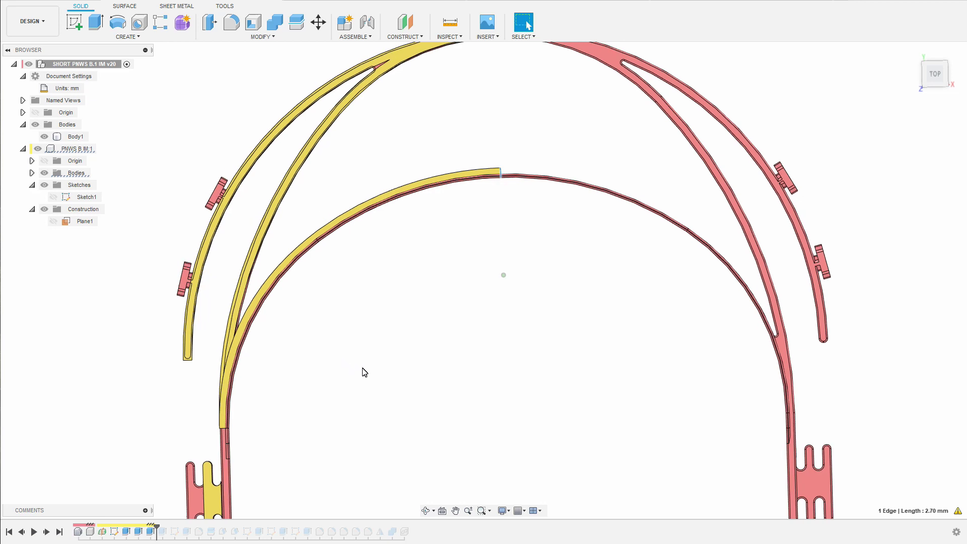
# - Hide the pink Body1 so the yellow half-headband shows alone
pyautogui.keyDown('shift'); pyautogui.moveTo(337, 389); pyautogui.dragTo(272, 423, button='middle'); pyautogui.keyUp('shift')
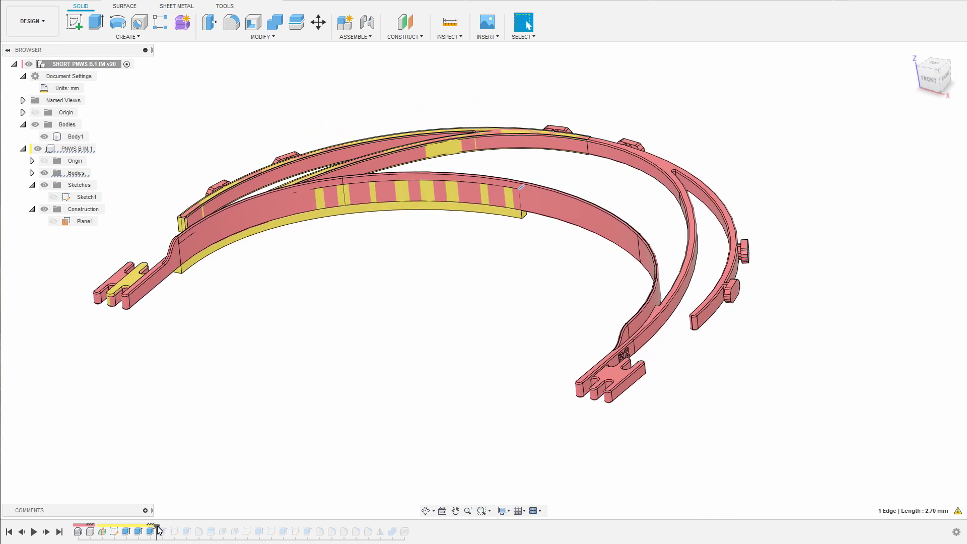
pyautogui.click(45, 137)
pyautogui.keyDown('shift'); pyautogui.moveTo(325, 241); pyautogui.dragTo(165, 531, button='middle'); pyautogui.keyUp('shift')
# - Roll history forward through Sketch3 and the tab cuts, then orbit in on the tabs
pyautogui.moveTo(157, 529); pyautogui.dragTo(168, 529)
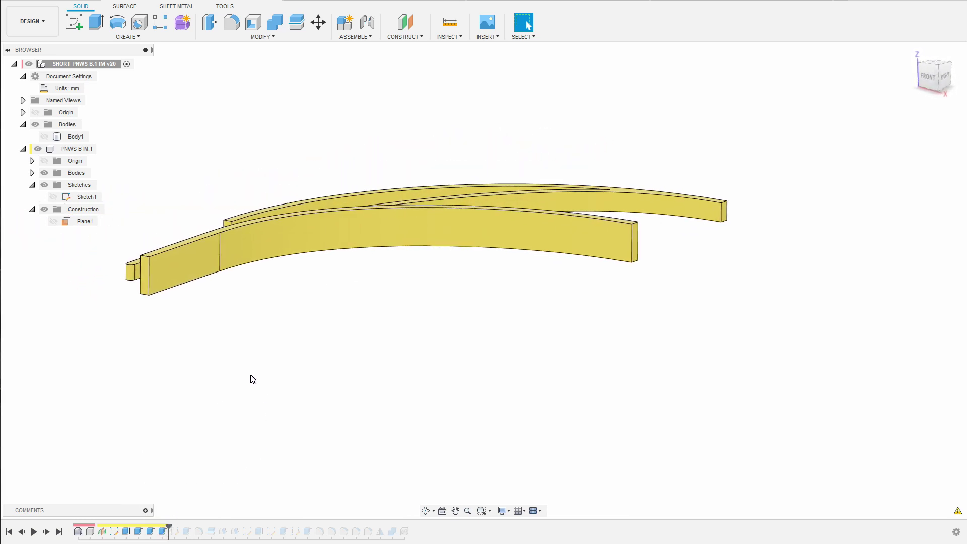
pyautogui.keyDown('shift'); pyautogui.moveTo(187, 267); pyautogui.dragTo(507, 193, button='middle'); pyautogui.keyUp('shift')
pyautogui.moveTo(168, 528); pyautogui.dragTo(192, 529)
pyautogui.keyDown('shift'); pyautogui.moveTo(309, 448); pyautogui.dragTo(287, 441, button='middle'); pyautogui.keyUp('shift')
pyautogui.scroll(5, 447, 431)
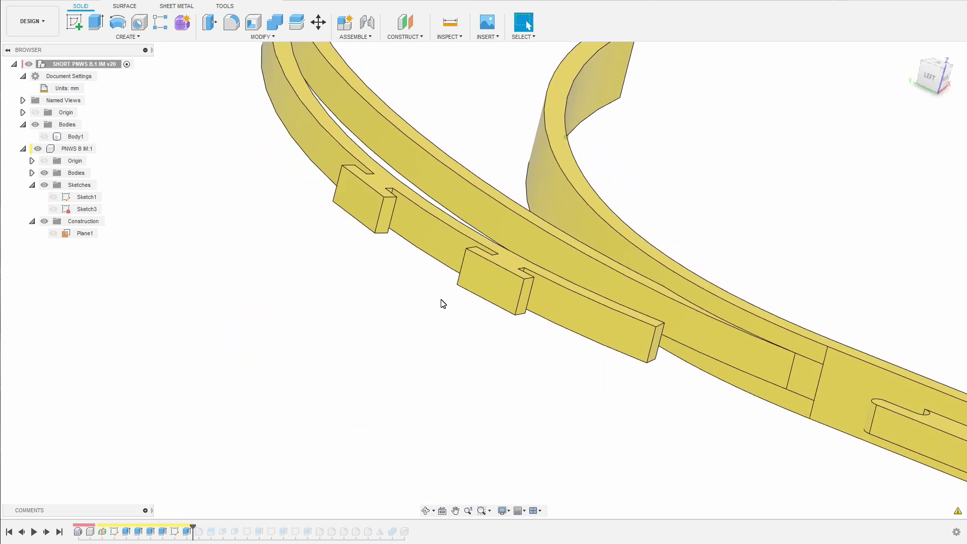
# - Add the lower arm's rounded clip end, inspect the arm ends, then advance past Split1
pyautogui.keyDown('shift'); pyautogui.moveTo(350, 186); pyautogui.dragTo(443, 456, button='middle'); pyautogui.keyUp('shift')
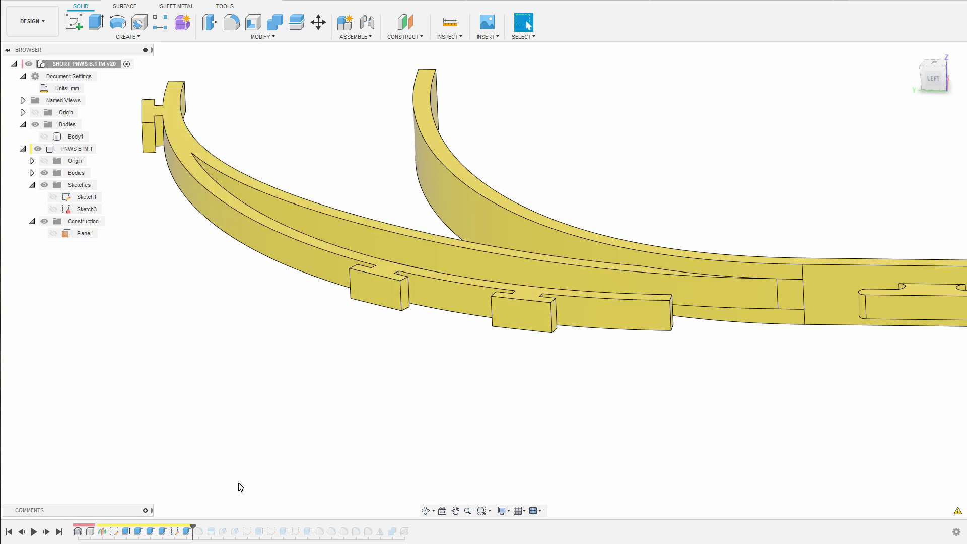
pyautogui.scroll(-2, 429, 312)
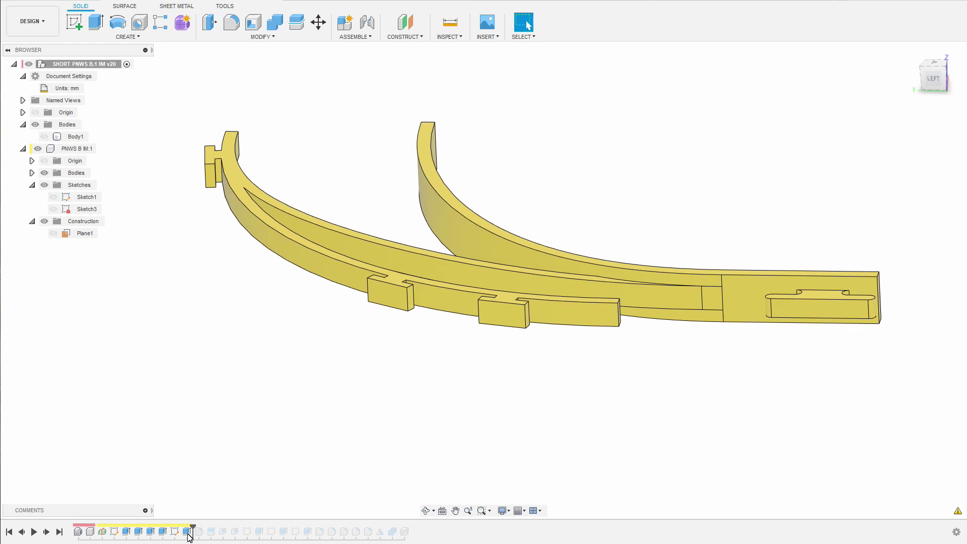
pyautogui.moveTo(195, 529); pyautogui.dragTo(205, 529)
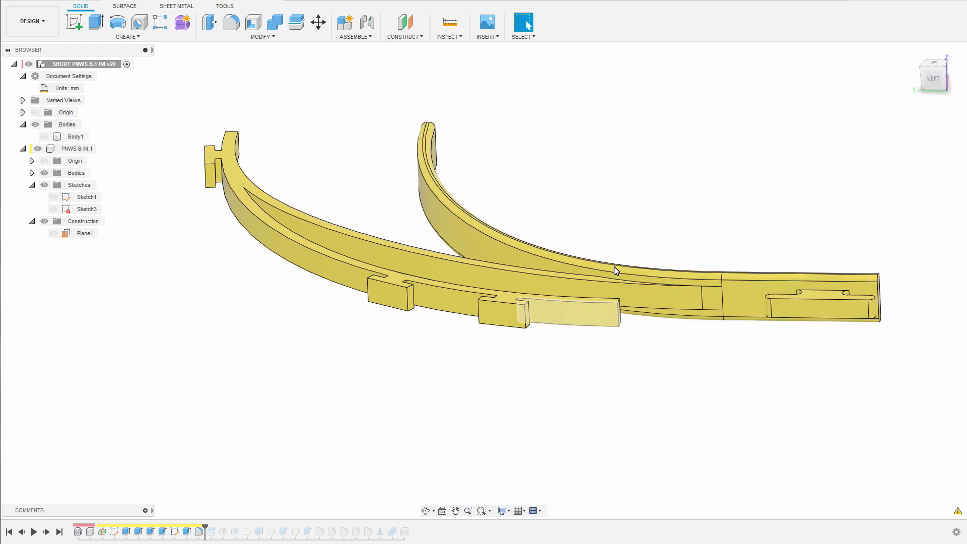
pyautogui.keyDown('shift'); pyautogui.moveTo(727, 306); pyautogui.dragTo(500, 333, button='middle'); pyautogui.keyUp('shift')
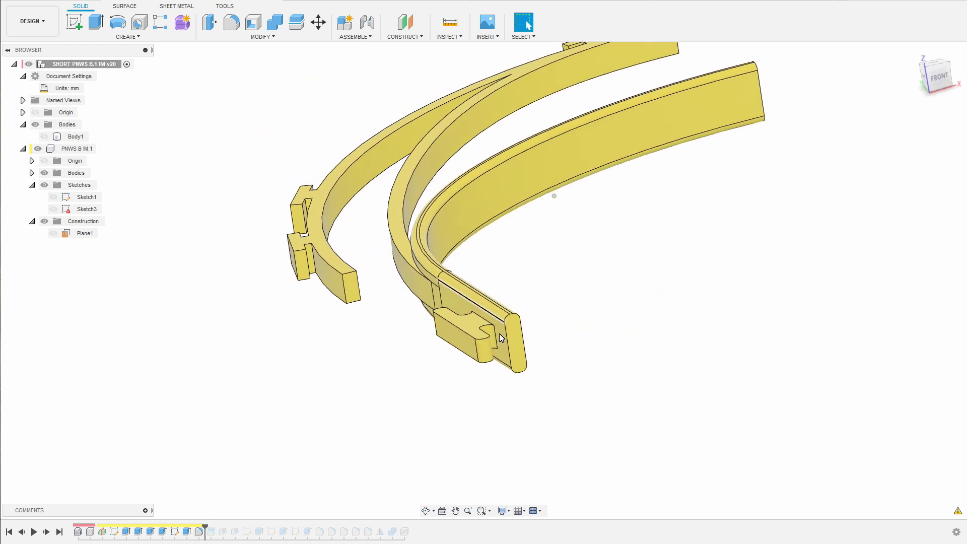
pyautogui.scroll(3, 529, 363)
pyautogui.keyDown('shift'); pyautogui.moveTo(560, 397); pyautogui.dragTo(533, 394, button='middle'); pyautogui.keyUp('shift')
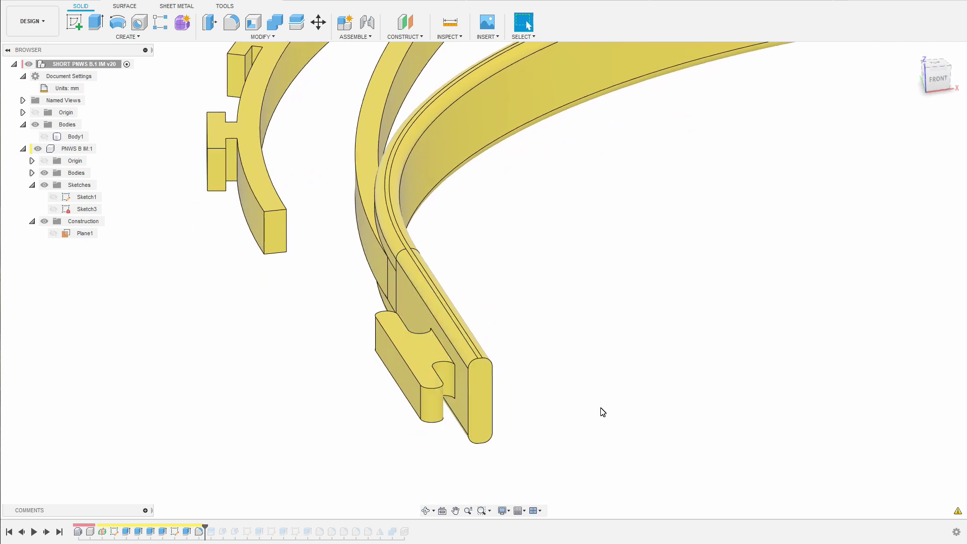
pyautogui.scroll(-2, 585, 394)
pyautogui.scroll(-1, 581, 390)
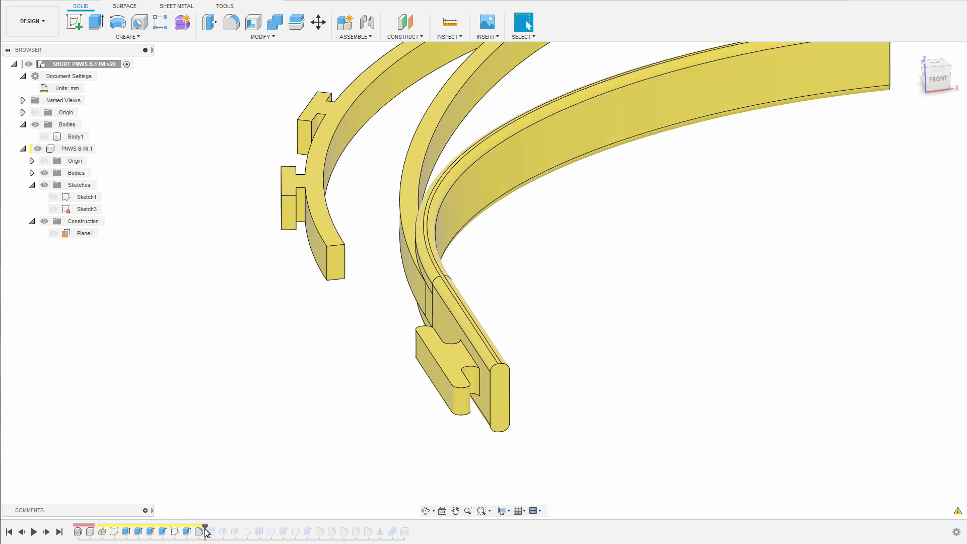
pyautogui.moveTo(210, 532); pyautogui.dragTo(212, 532)
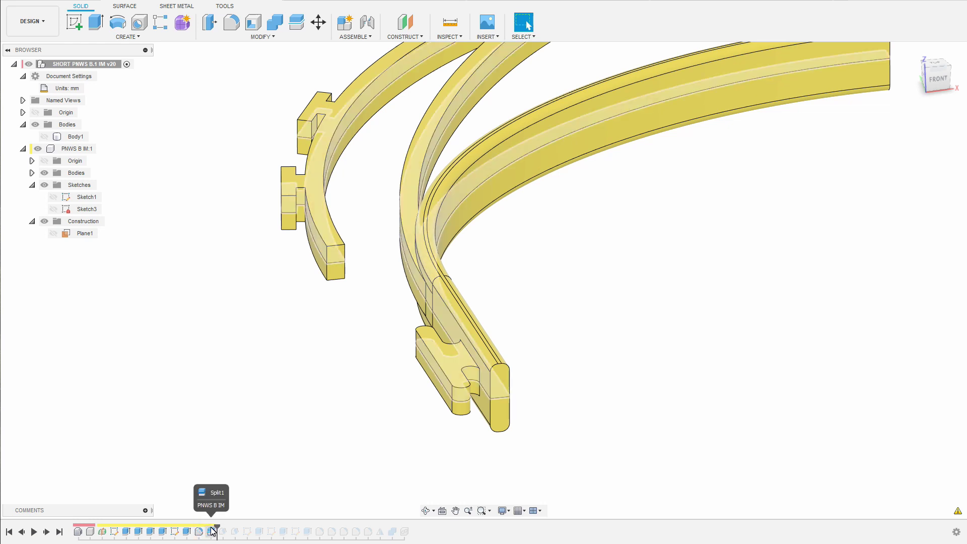
# - Preview Split1's faces and view the split arcs from the left, zoomed on the tabs
pyautogui.keyDown('shift'); pyautogui.moveTo(330, 512); pyautogui.dragTo(333, 496, button='middle'); pyautogui.keyUp('shift')
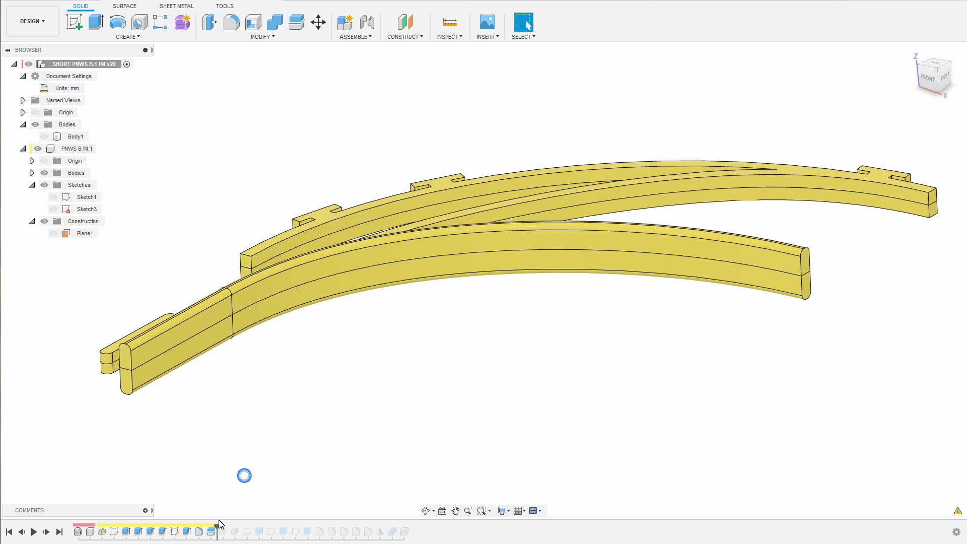
pyautogui.keyDown('shift'); pyautogui.moveTo(259, 509); pyautogui.dragTo(317, 494, button='middle'); pyautogui.keyUp('shift')
pyautogui.scroll(4, 488, 354)
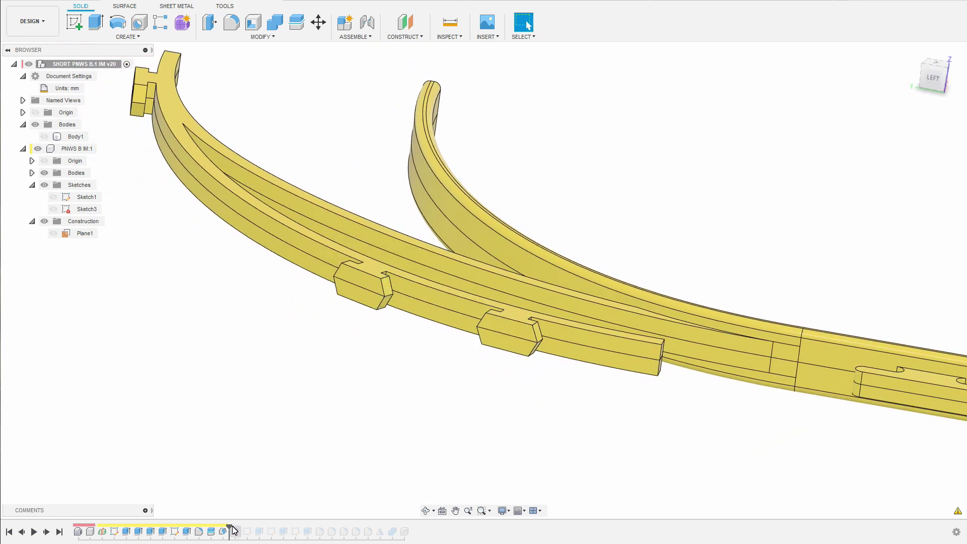
# - Roll history one more feature and orbit to a front view of the clip ends
pyautogui.moveTo(233, 530); pyautogui.dragTo(241, 530)
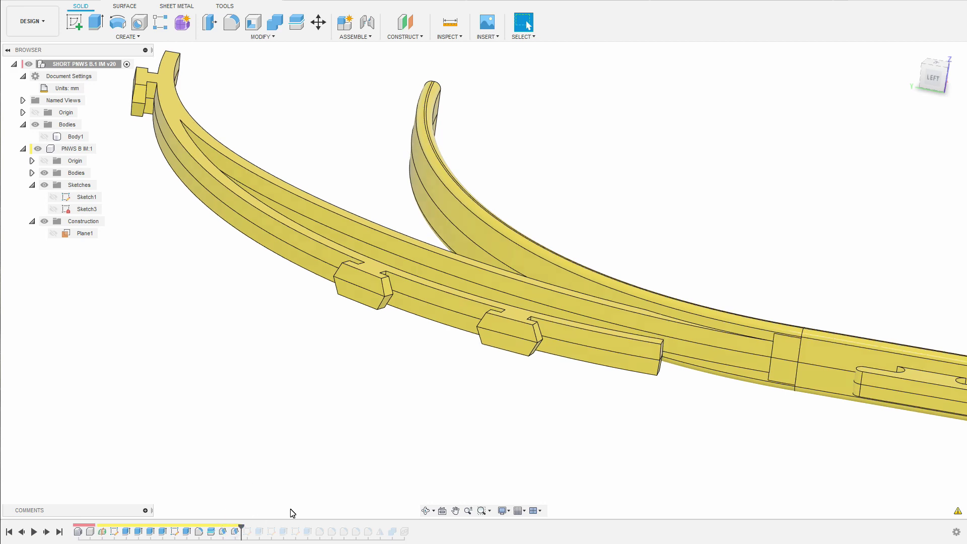
pyautogui.keyDown('shift'); pyautogui.moveTo(292, 513); pyautogui.dragTo(473, 261, button='middle'); pyautogui.keyUp('shift')
pyautogui.scroll(3, 348, 345)
pyautogui.scroll(-2, 352, 360)
# - Check the area of the lower arm's long inner face and the length of its edge
pyautogui.click(466, 243)
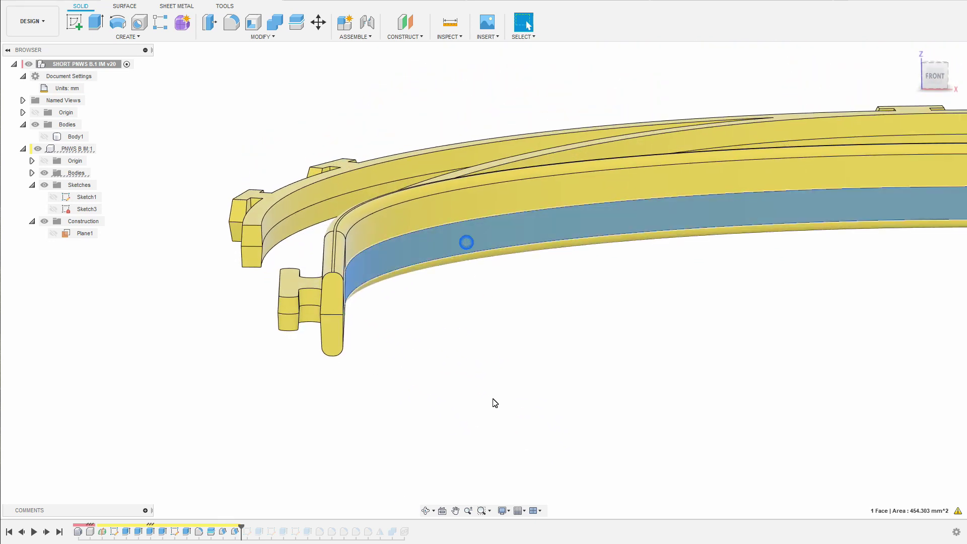
pyautogui.scroll(-2, 443, 382)
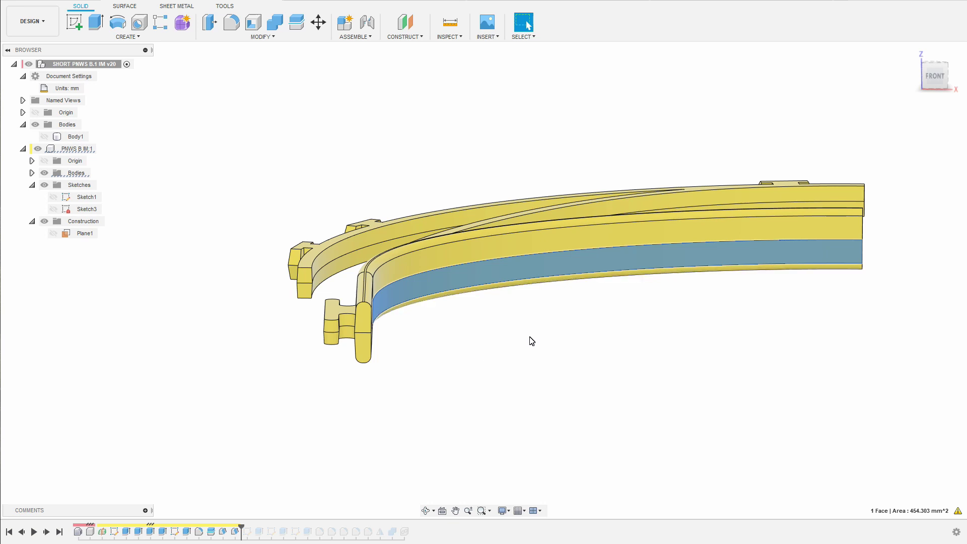
pyautogui.click(566, 347)
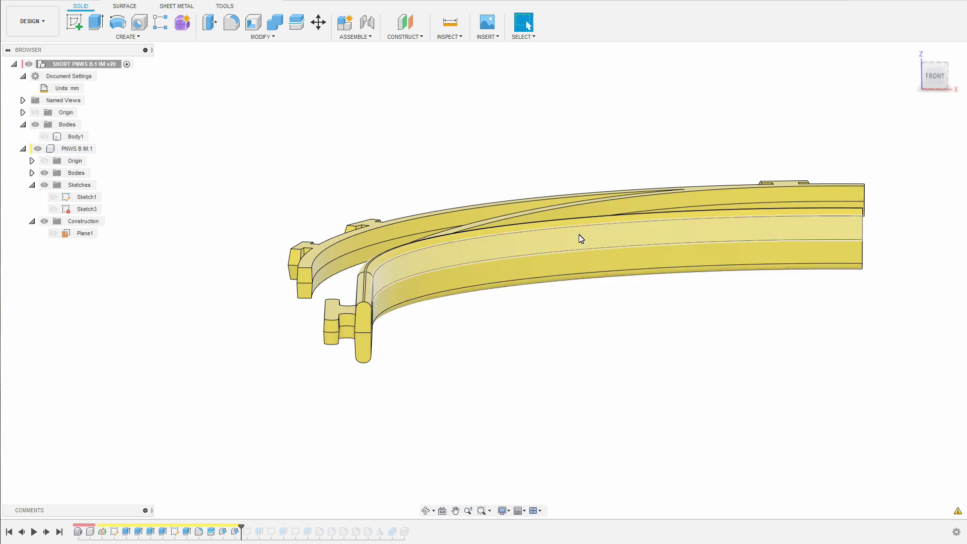
pyautogui.click(567, 251)
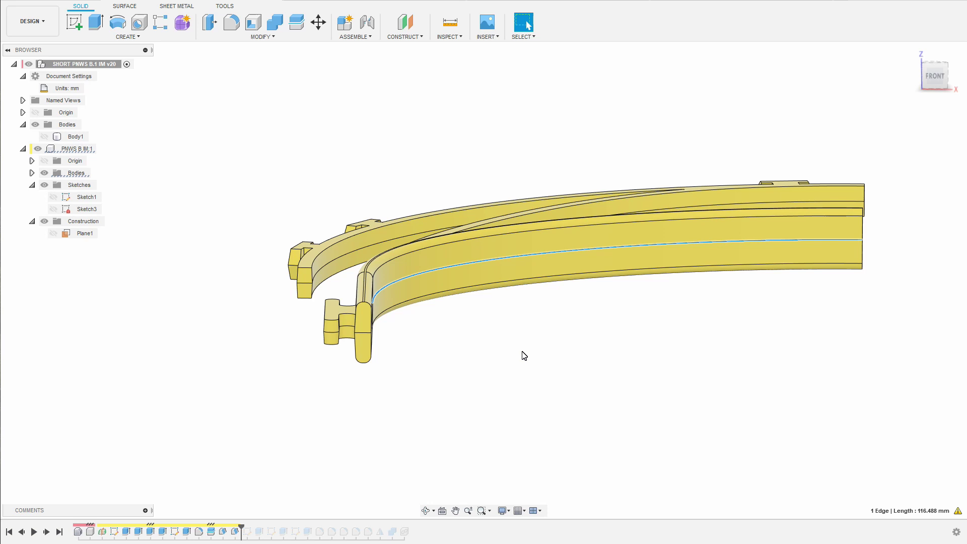
pyautogui.click(511, 378)
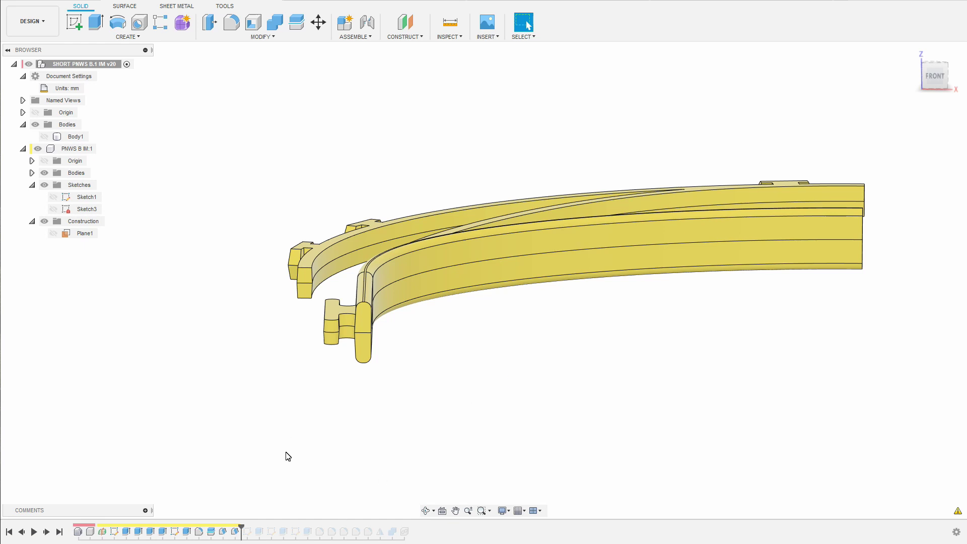
# - Roll history past Extrude5 and Fillet13 to round the arm's slotted tip, viewed from the left
pyautogui.moveTo(241, 528); pyautogui.dragTo(290, 527)
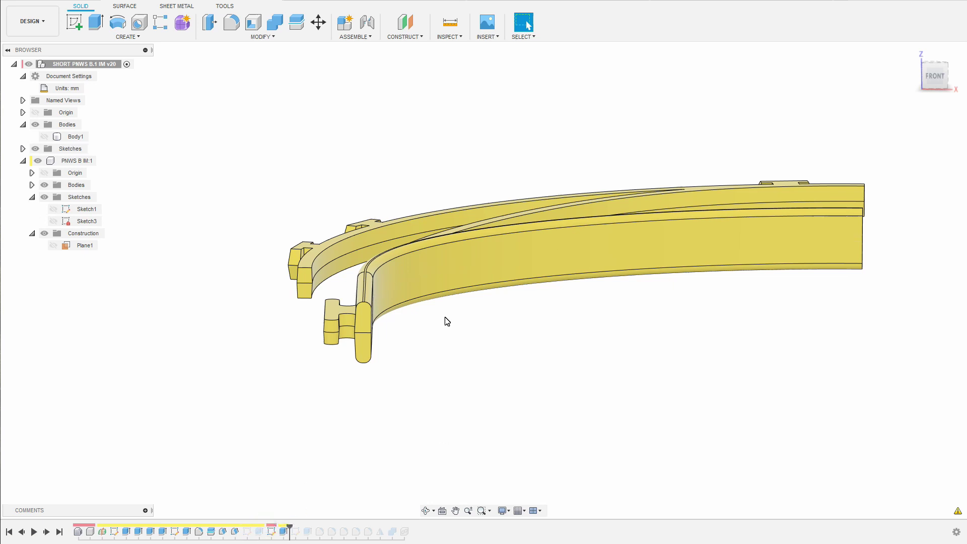
pyautogui.keyDown('shift'); pyautogui.moveTo(551, 417); pyautogui.dragTo(554, 469, button='middle'); pyautogui.keyUp('shift')
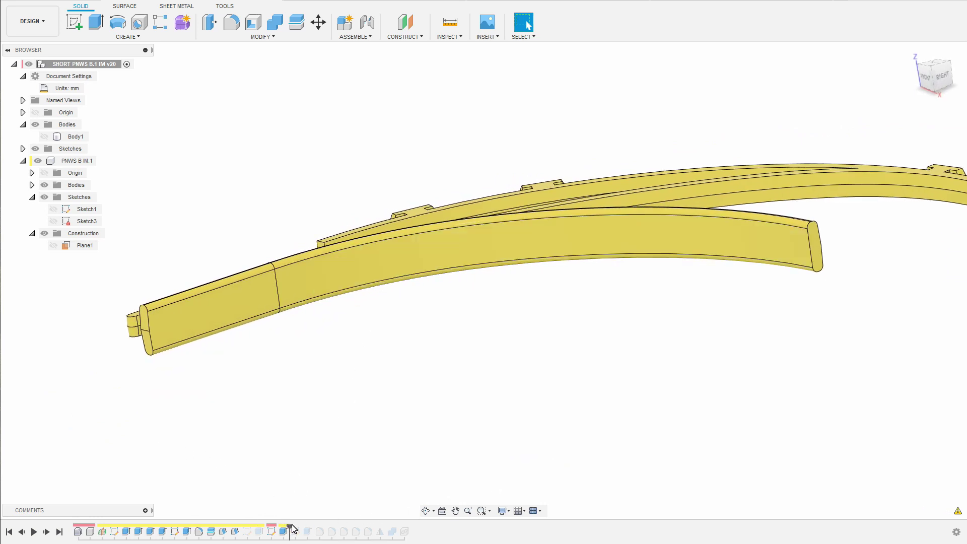
pyautogui.moveTo(290, 529); pyautogui.dragTo(309, 528)
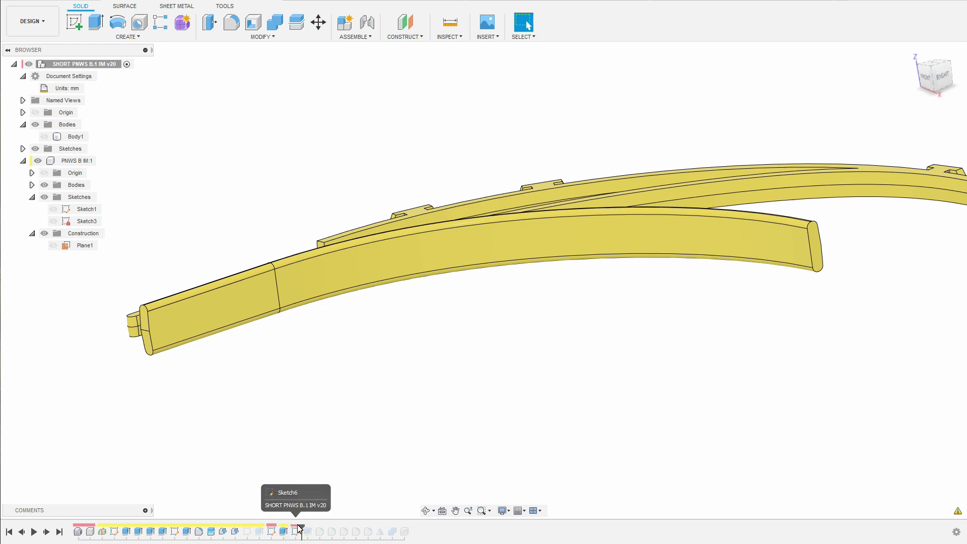
pyautogui.moveTo(310, 528); pyautogui.dragTo(301, 529)
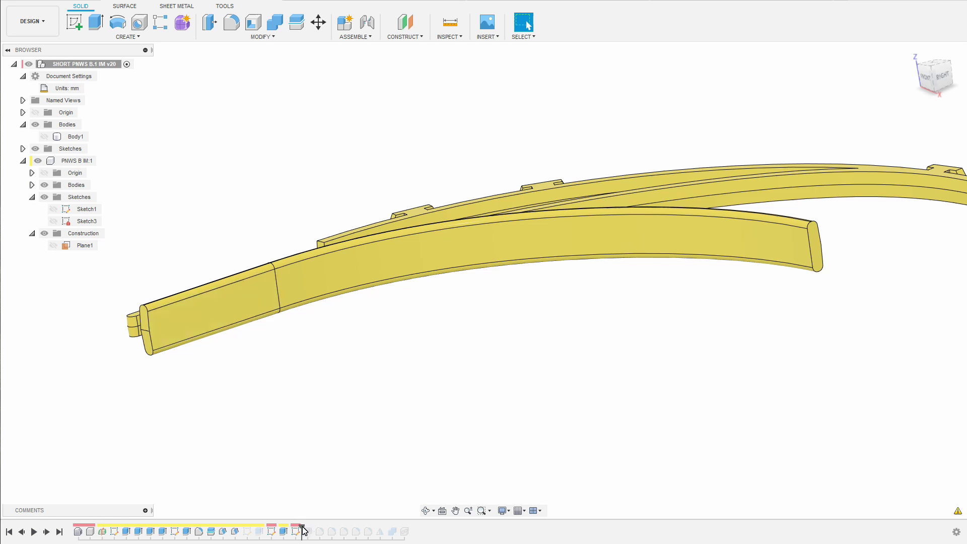
pyautogui.moveTo(302, 530); pyautogui.dragTo(313, 529)
pyautogui.keyDown('shift'); pyautogui.moveTo(139, 313); pyautogui.dragTo(593, 301, button='middle'); pyautogui.keyUp('shift')
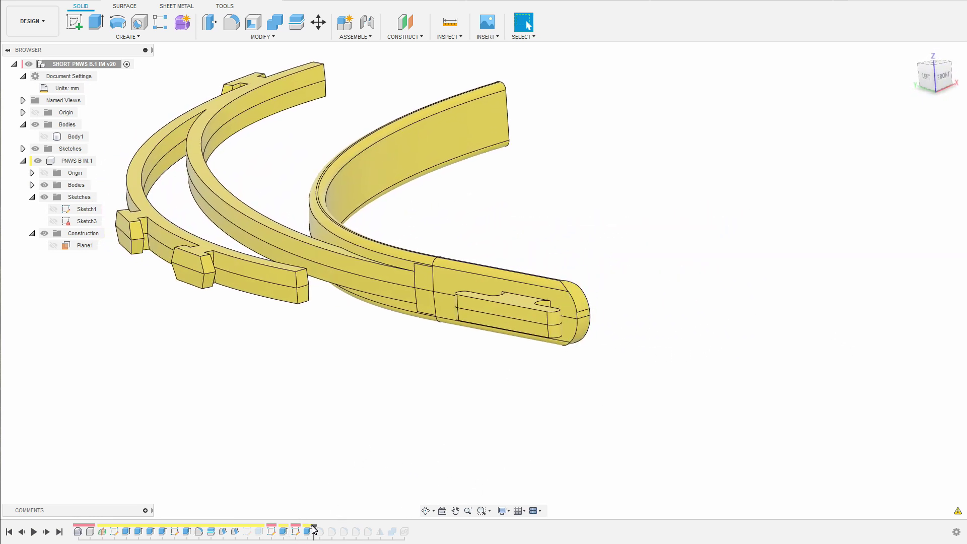
# - Roll the history forward through the end fillets and Fillet8 to the tab feature
pyautogui.moveTo(313, 529); pyautogui.dragTo(326, 529)
pyautogui.moveTo(588, 319)
pyautogui.keyDown('shift'); pyautogui.mouseDown(button='middle')
pyautogui.moveTo(432, 488)
pyautogui.moveTo(497, 333)
pyautogui.mouseUp(button='middle'); pyautogui.keyUp('shift')
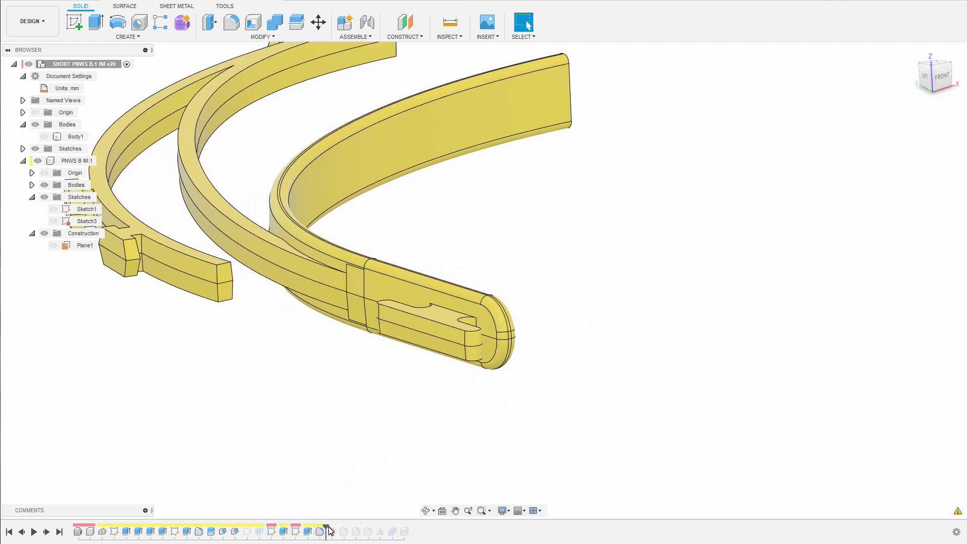
pyautogui.moveTo(326, 528); pyautogui.dragTo(335, 530)
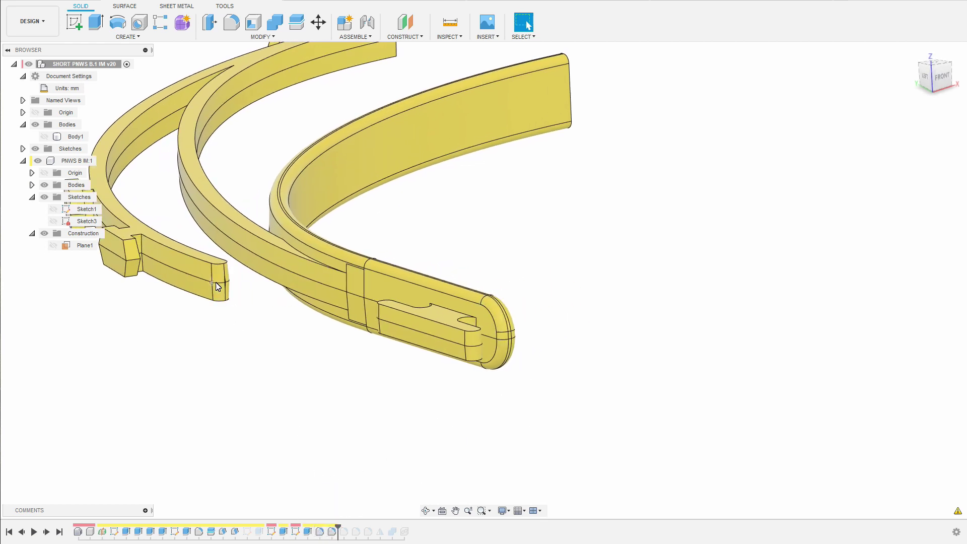
pyautogui.click(343, 531)
pyautogui.moveTo(340, 530); pyautogui.dragTo(350, 530)
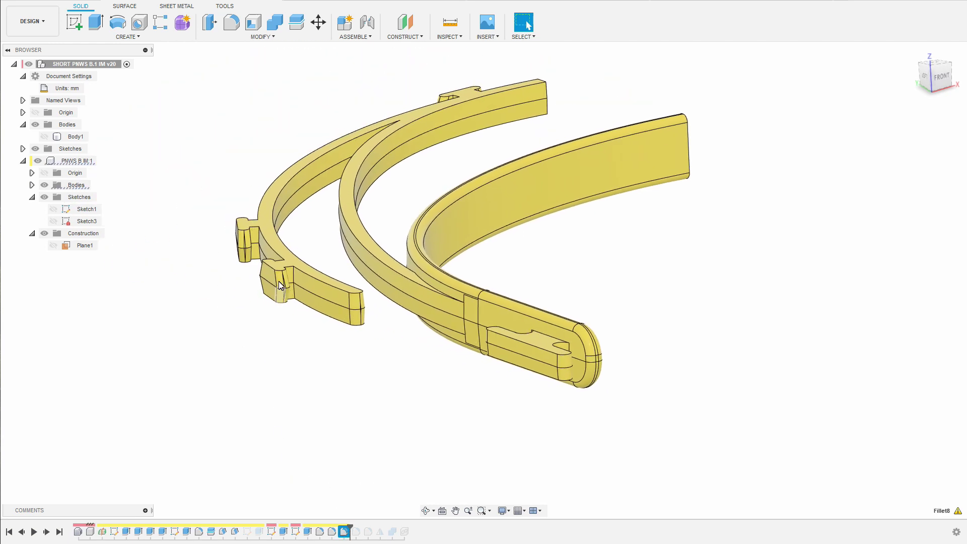
# - Replay Fillet11 and the right strap's slot-end fillet past Combine1, fitting the view with F6
pyautogui.scroll(3, 542, 228)
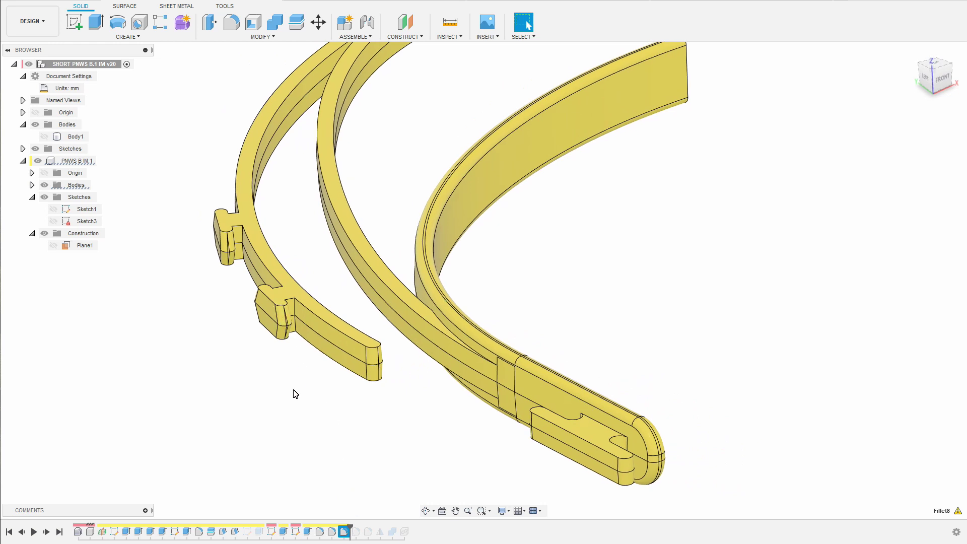
pyautogui.scroll(3, 295, 394)
pyautogui.scroll(-2, 295, 394)
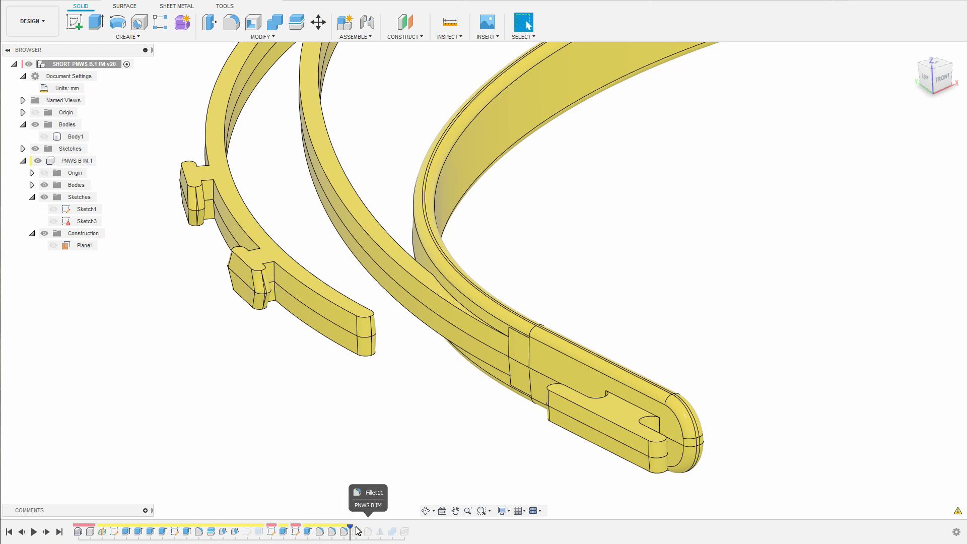
pyautogui.moveTo(352, 527); pyautogui.dragTo(362, 527)
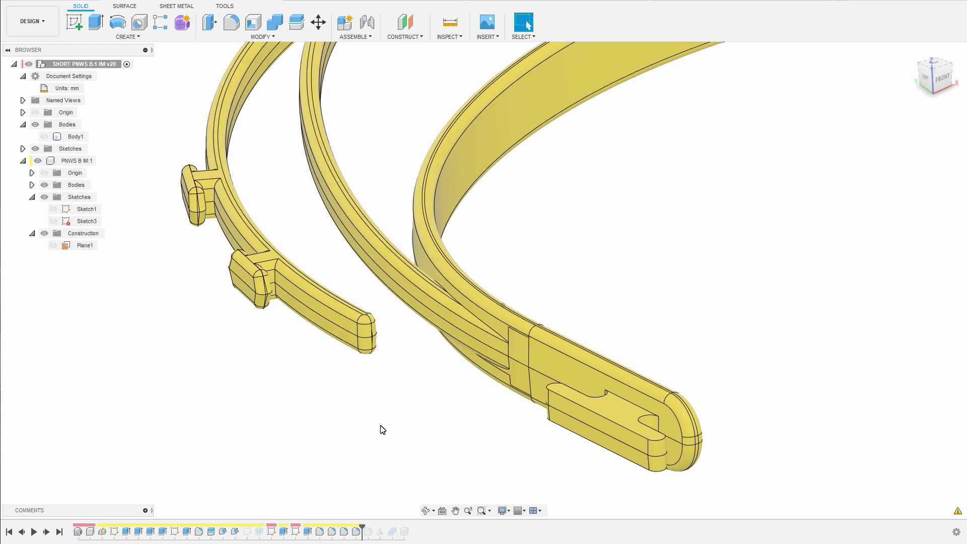
pyautogui.press('F6')
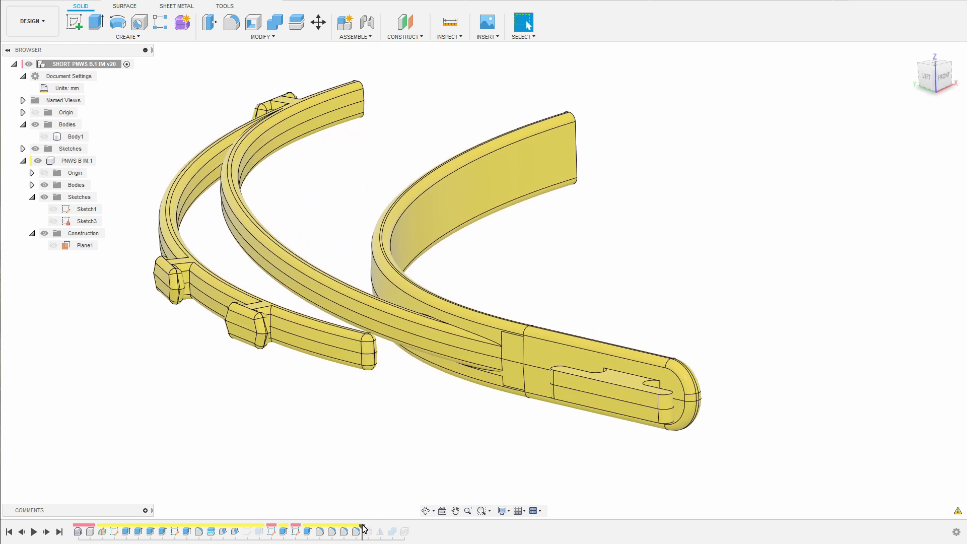
pyautogui.moveTo(363, 527); pyautogui.dragTo(374, 527)
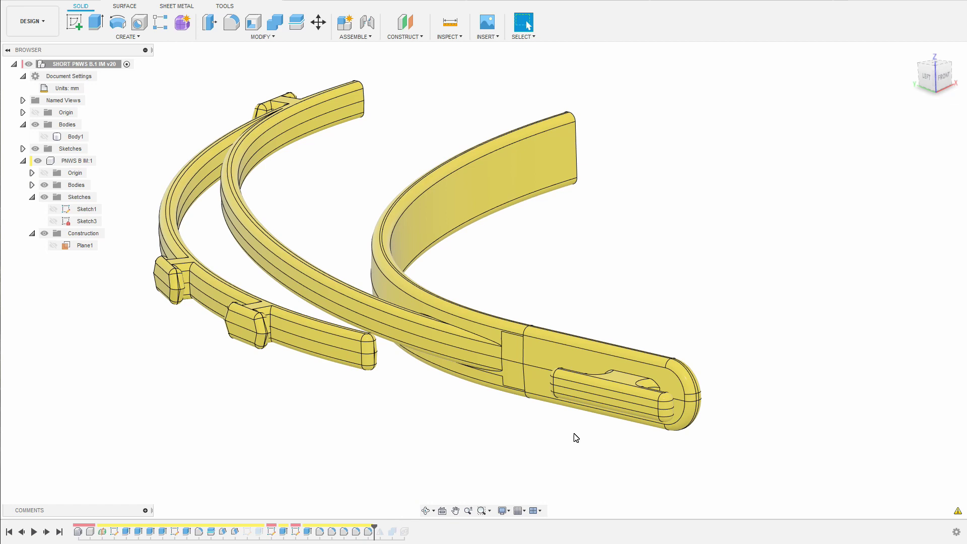
pyautogui.moveTo(375, 528); pyautogui.dragTo(386, 529)
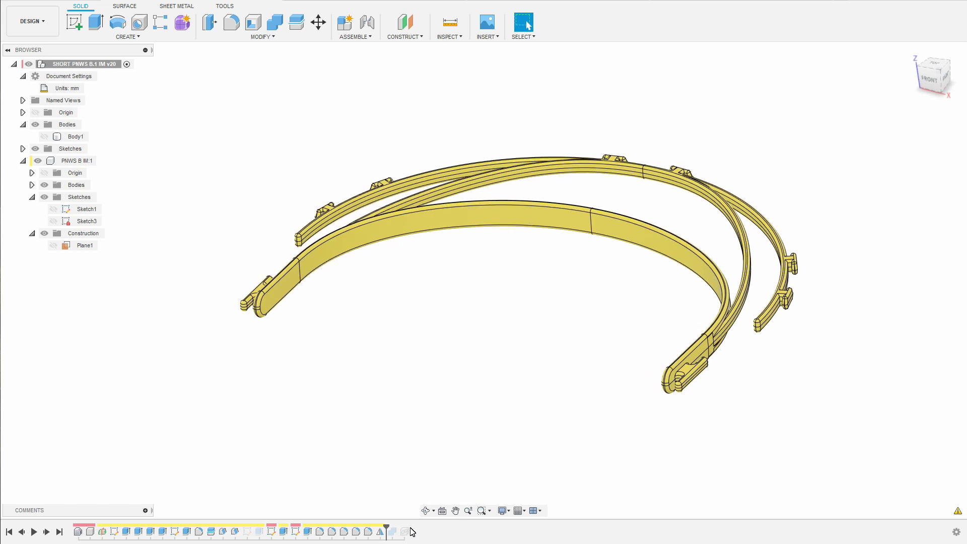
# - Advance the history one feature and confirm the inner band's top face area is 908.607 mm²
pyautogui.moveTo(386, 528); pyautogui.dragTo(399, 529)
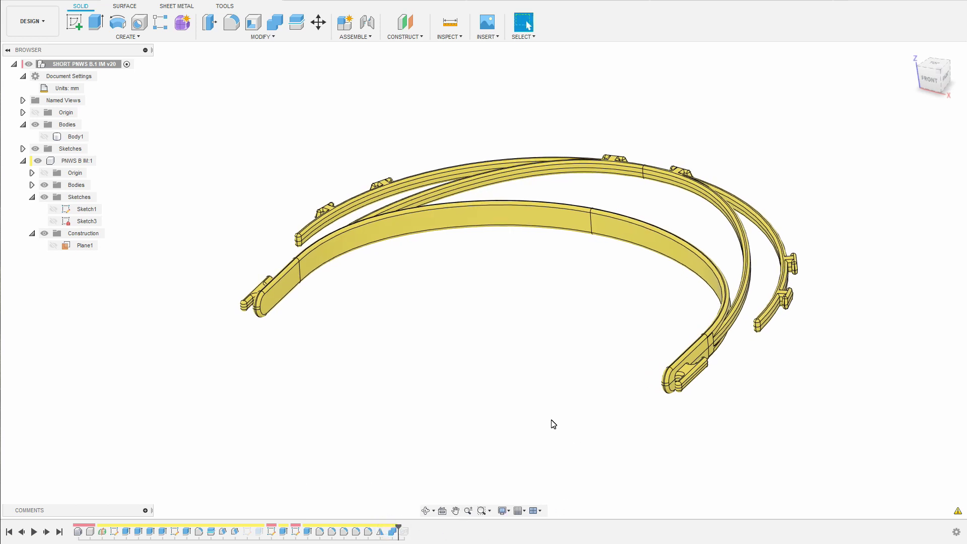
pyautogui.click(527, 220)
pyautogui.click(527, 362)
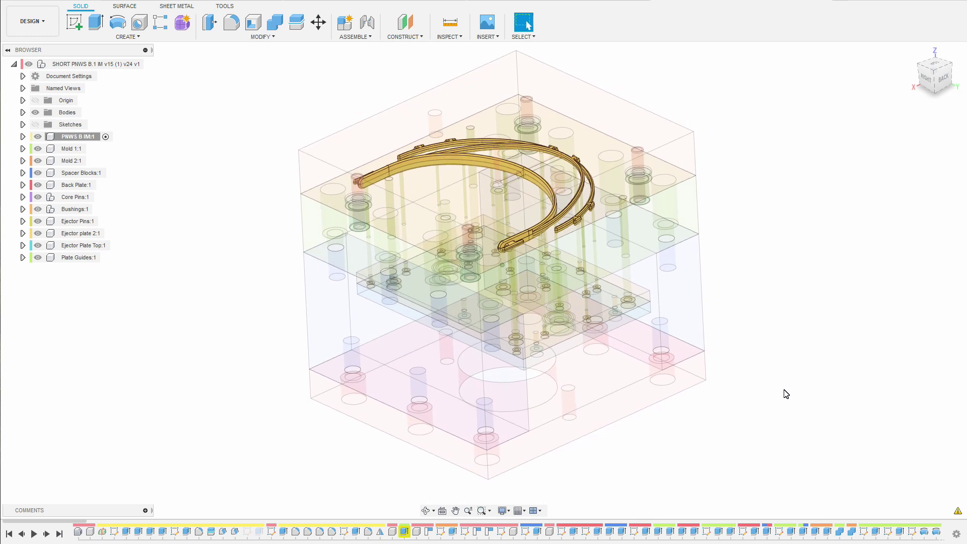
# - Highlight Mold 1:1, Mold 2:1 and Spacer Blocks:1 in the Browser, then select the top-level assembly
pyautogui.click(73, 149)
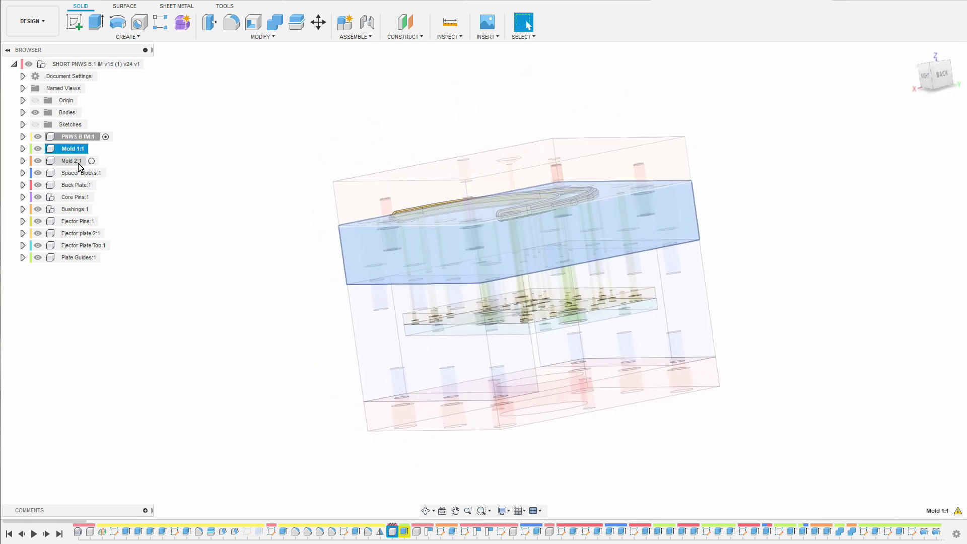
pyautogui.click(73, 161)
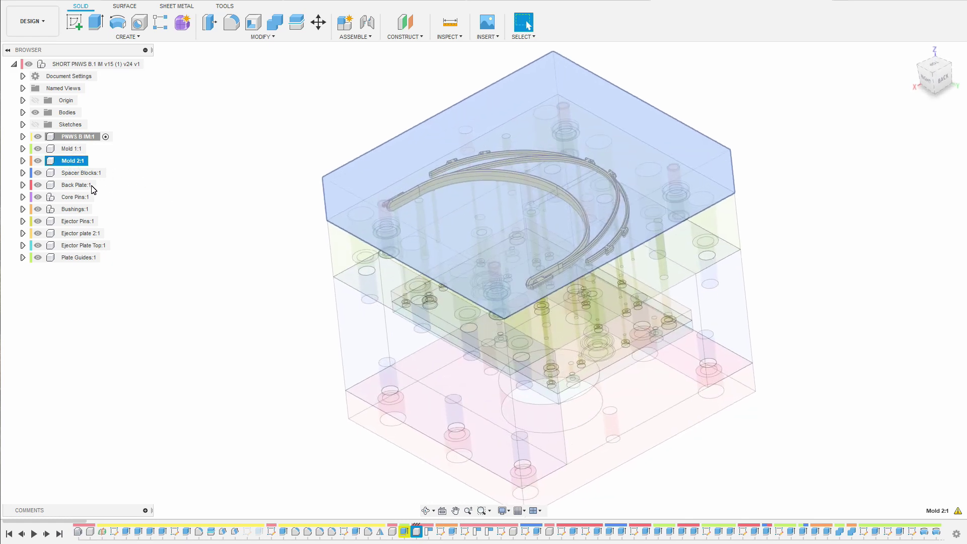
pyautogui.click(76, 174)
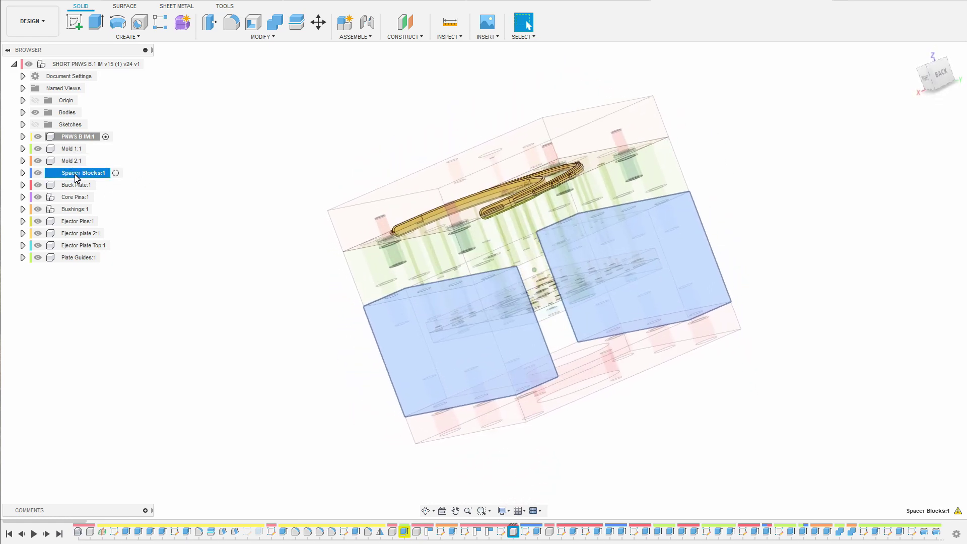
pyautogui.click(161, 214)
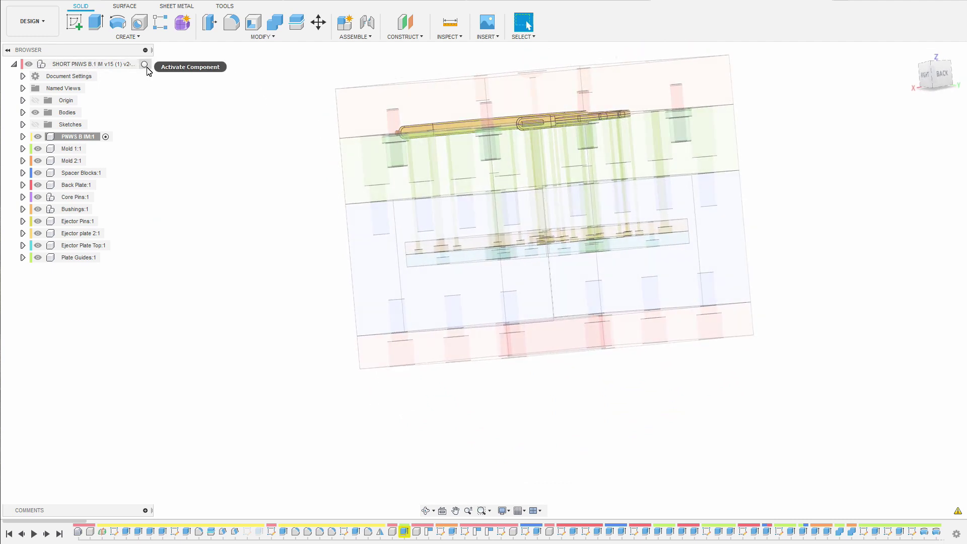
pyautogui.click(145, 64)
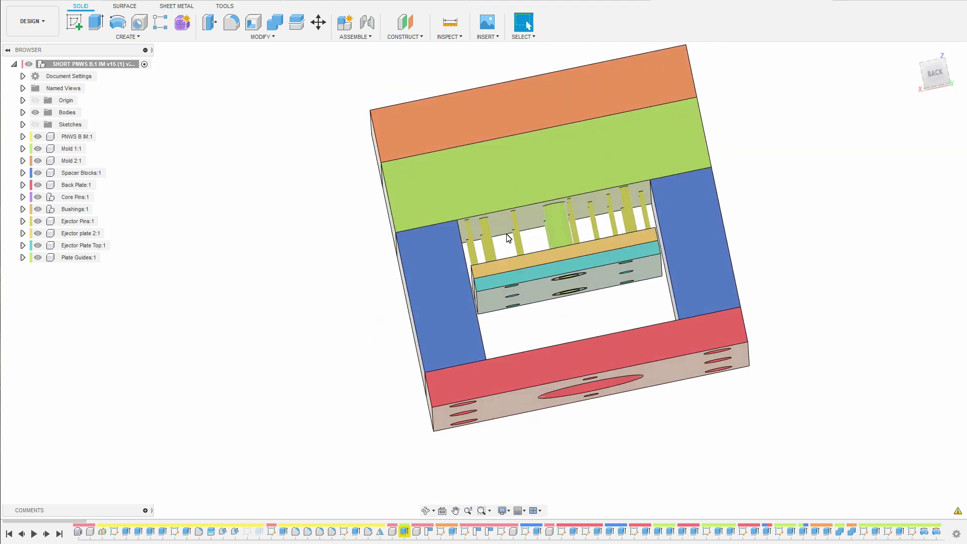
# - Orbit the mould assembly to near-back and top views, then select the PNWS B IM:1 part
pyautogui.keyDown('shift'); pyautogui.moveTo(516, 239); pyautogui.dragTo(477, 309, button='middle'); pyautogui.keyUp('shift')
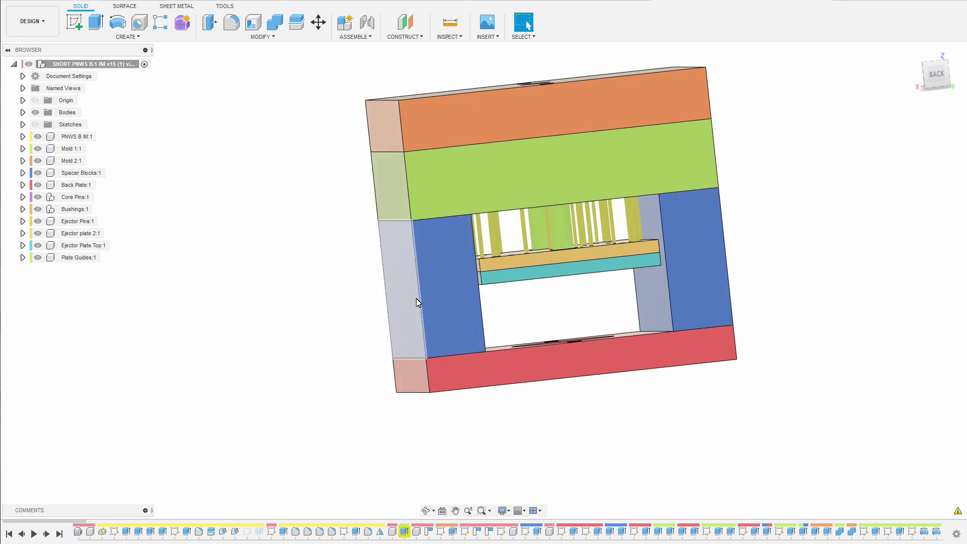
pyautogui.keyDown('shift'); pyautogui.moveTo(416, 298); pyautogui.dragTo(302, 194, button='middle'); pyautogui.keyUp('shift')
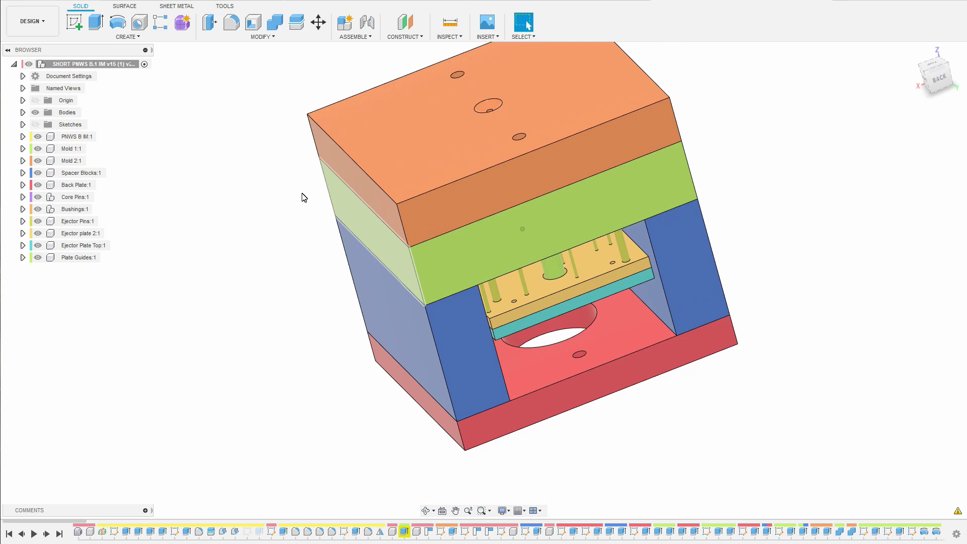
pyautogui.click(93, 136)
# - Activate PNWS B IM:1 and highlight Ejector Pins:1 rising beneath the frame
pyautogui.click(102, 137)
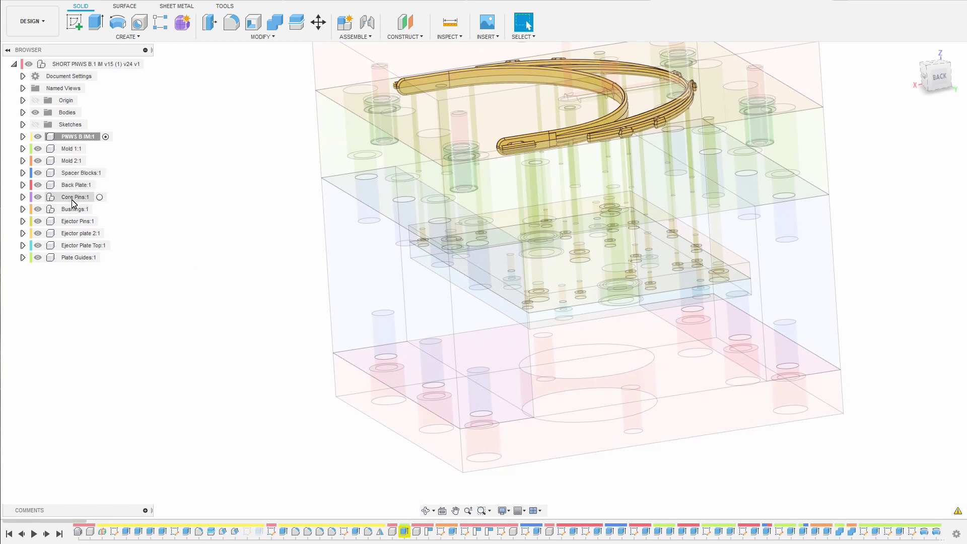
pyautogui.click(74, 222)
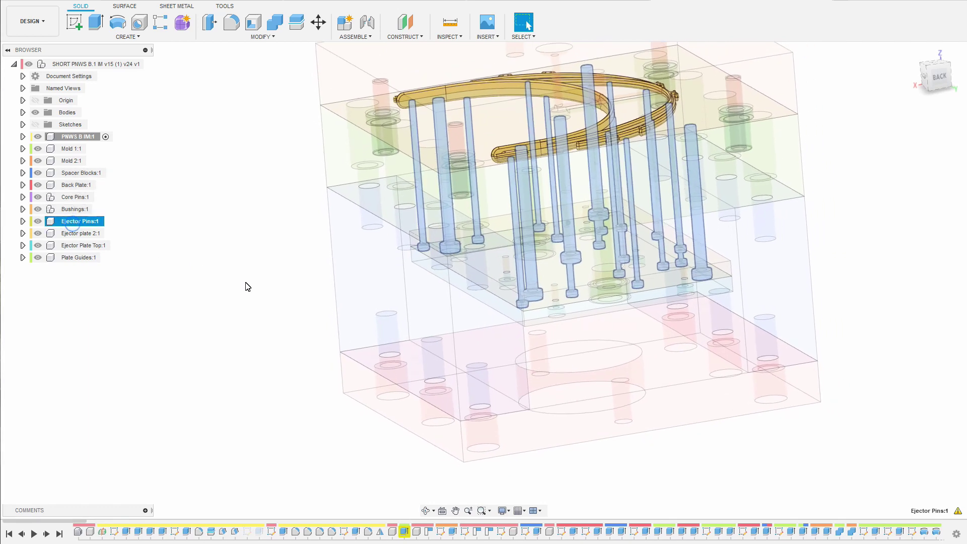